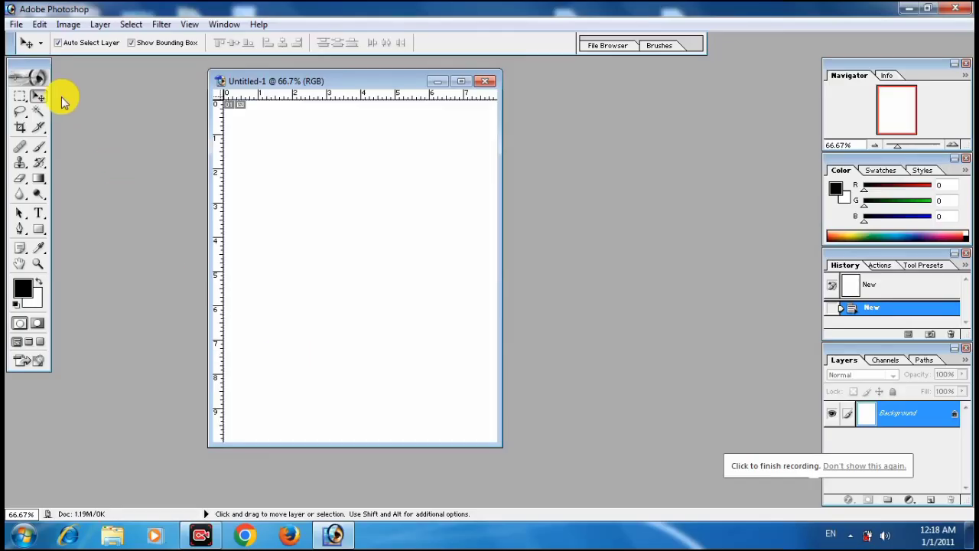
- Reopen ffff.jpg from the File menu's Open Recent list, beside Untitled-1
{"action": "left_click", "coordinate": [14, 24]}
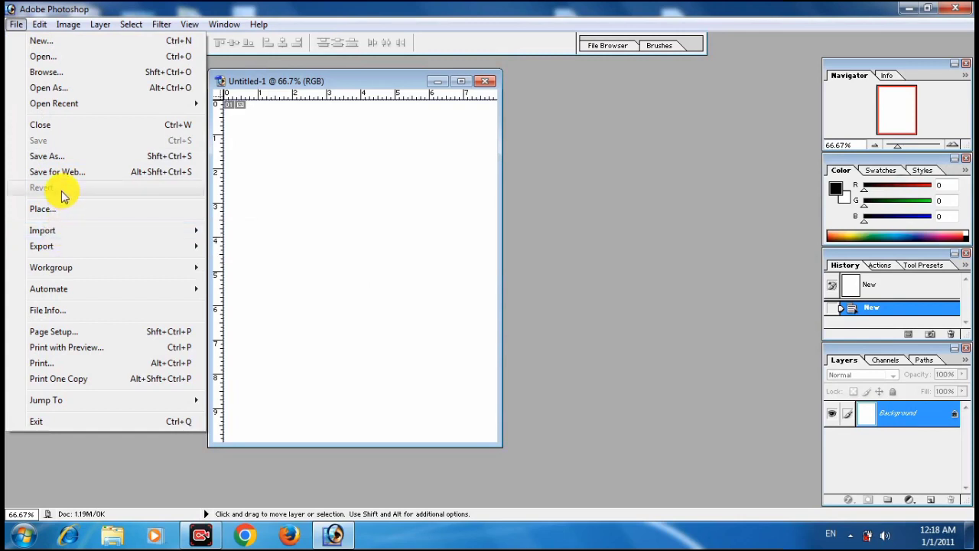
{"action": "left_click", "coordinate": [339, 202]}
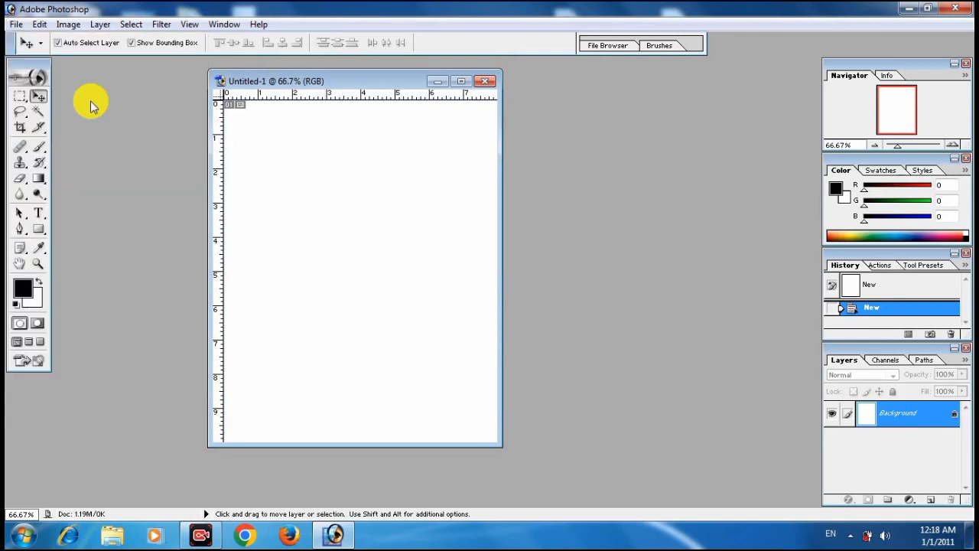
{"action": "left_click", "coordinate": [15, 24]}
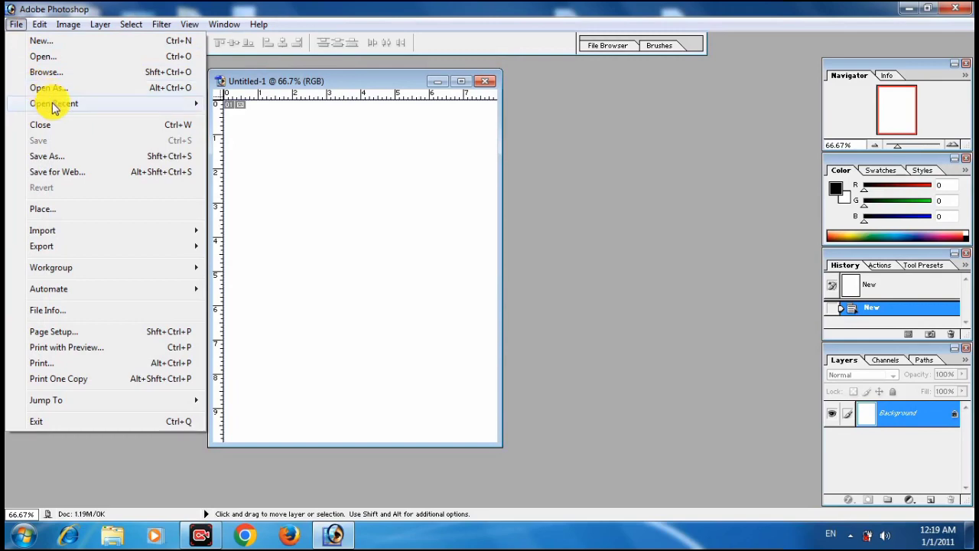
{"action": "mouse_move", "coordinate": [54, 104]}
{"action": "left_click", "coordinate": [245, 105]}
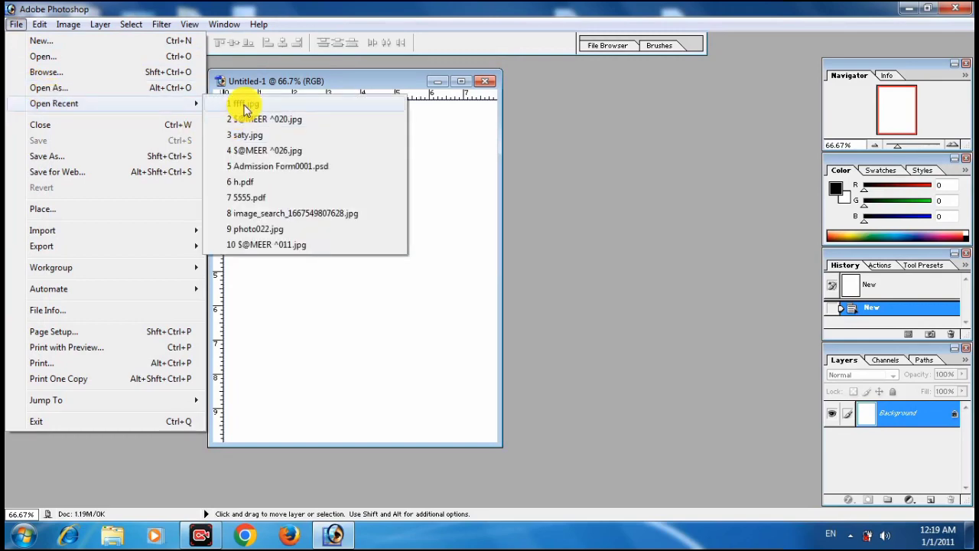
- Close Untitled-1, centre the ffff.jpg window and draw a rectangle outline over the face
{"action": "left_click", "coordinate": [484, 83]}
{"action": "left_click_drag", "start_coordinate": [166, 96], "coordinate": [284, 95]}
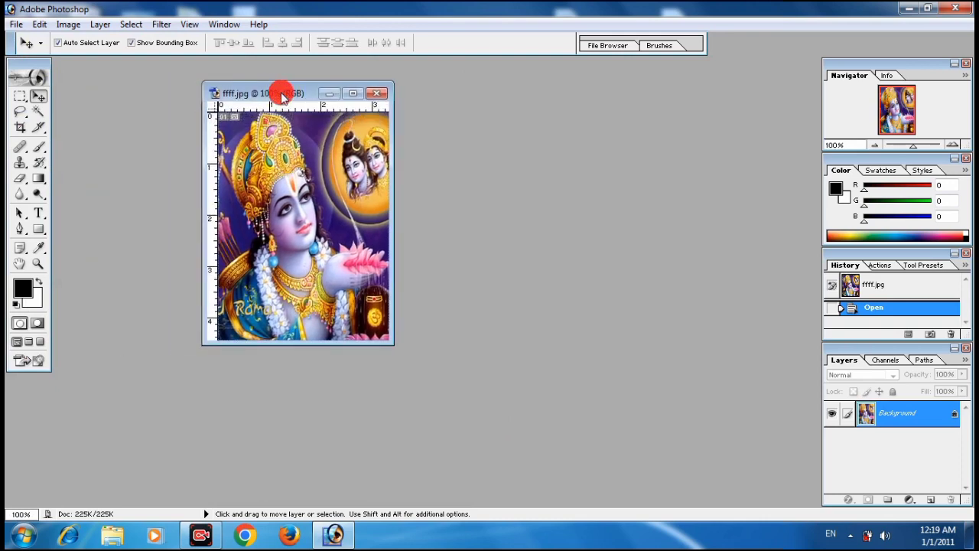
{"action": "left_click", "coordinate": [38, 229]}
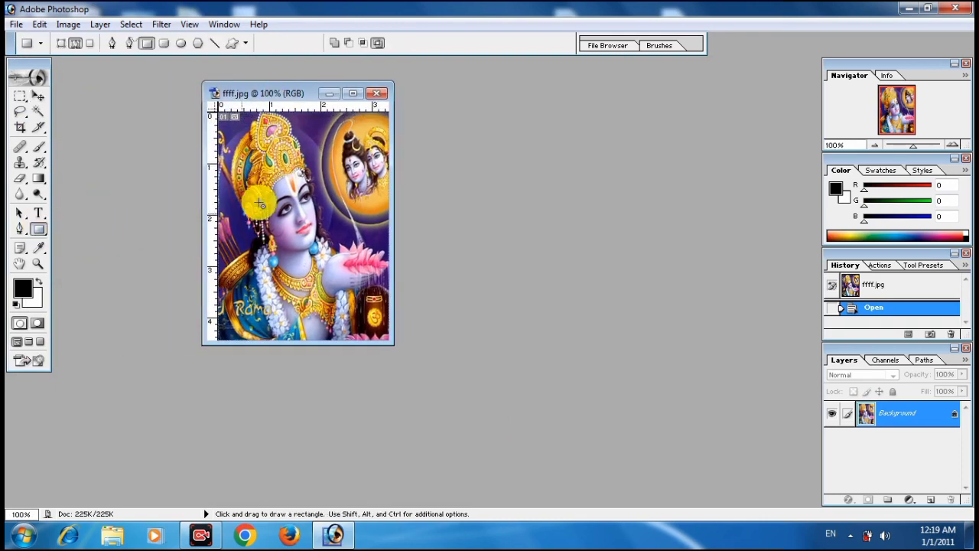
{"action": "left_click_drag", "start_coordinate": [260, 202], "coordinate": [357, 268]}
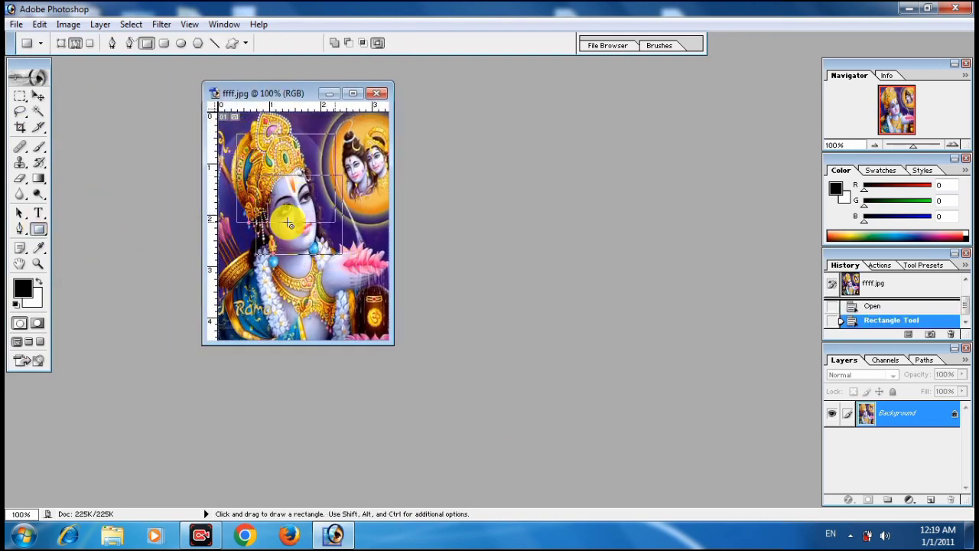
- Add a 'jk' text layer on the image and commit it with the Move tool
{"action": "left_click", "coordinate": [38, 212]}
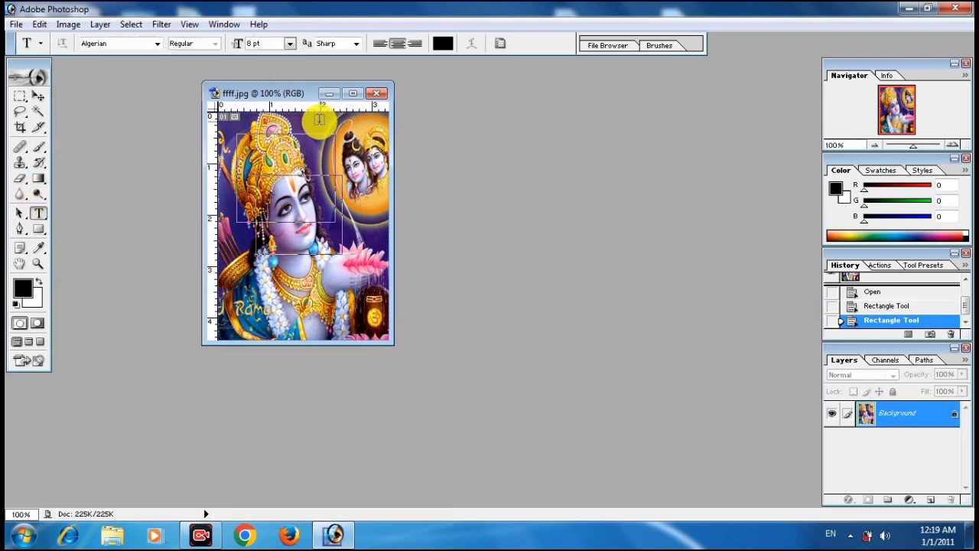
{"action": "left_click", "coordinate": [320, 119]}
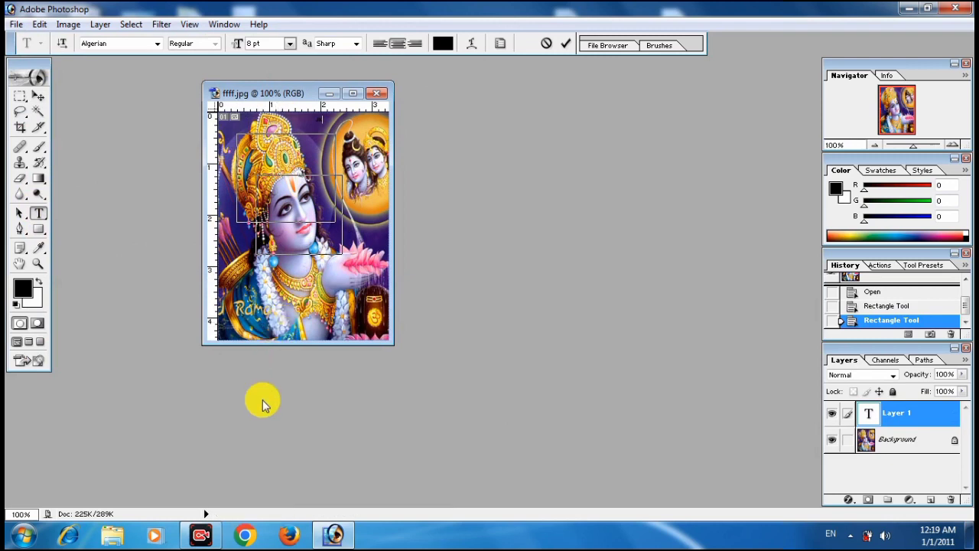
{"action": "left_click", "coordinate": [39, 96]}
{"action": "left_click", "coordinate": [288, 265]}
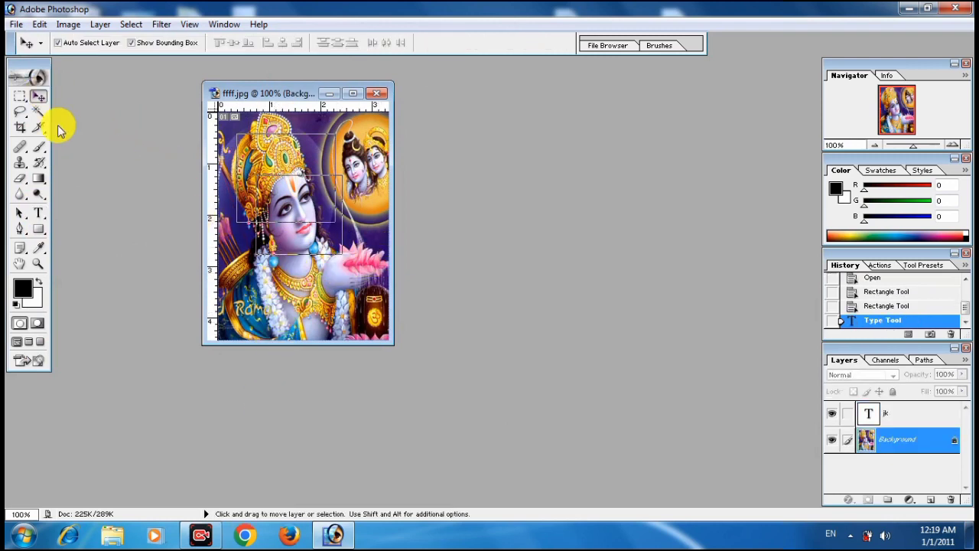
- Revert ffff.jpg, discarding the rectangle outlines and the 'jk' text layer
{"action": "left_click", "coordinate": [16, 23]}
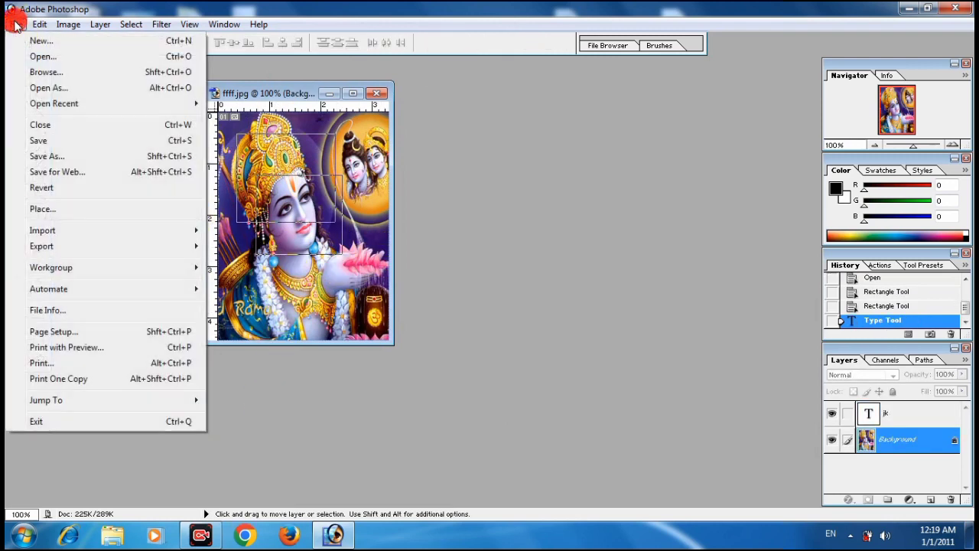
{"action": "left_click", "coordinate": [36, 191]}
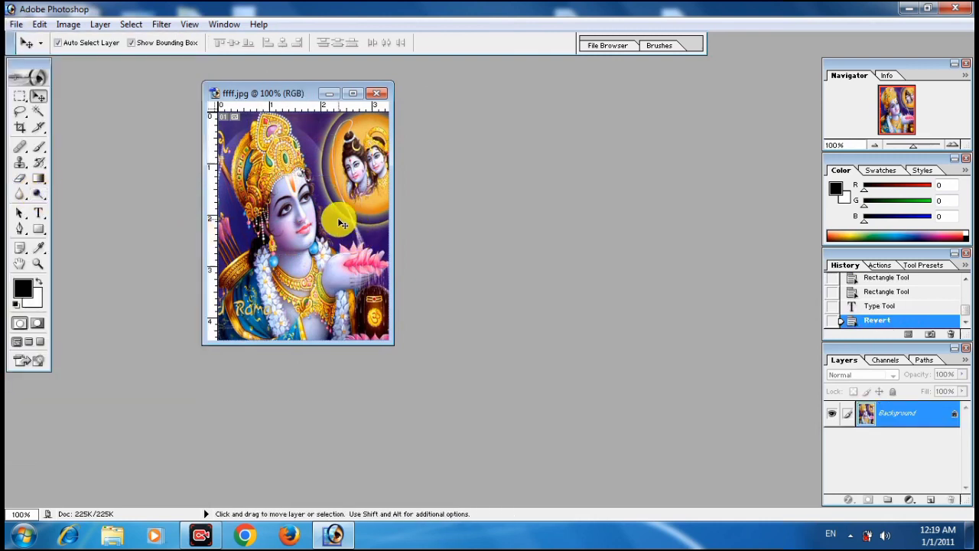
{"action": "left_click", "coordinate": [14, 24]}
{"action": "mouse_move", "coordinate": [43, 230]}
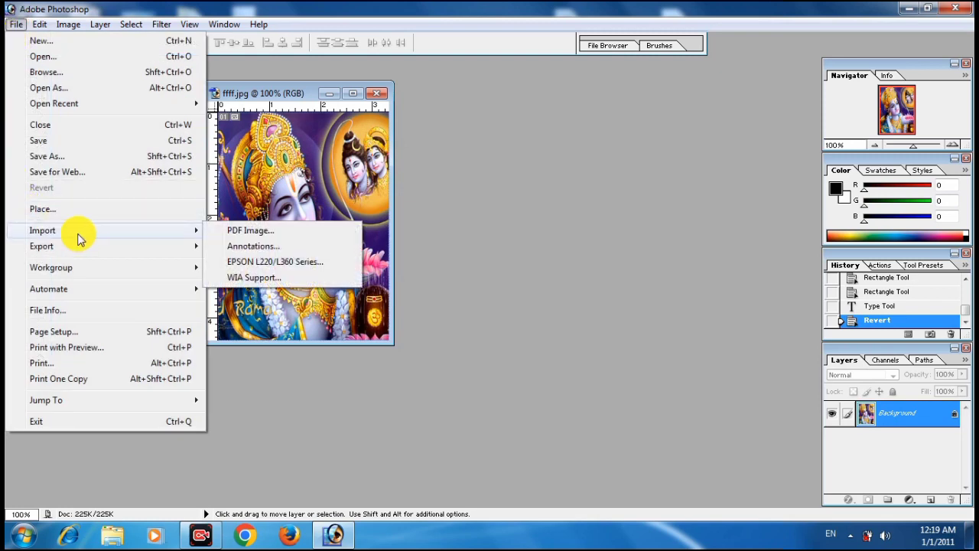
{"action": "left_click", "coordinate": [253, 231]}
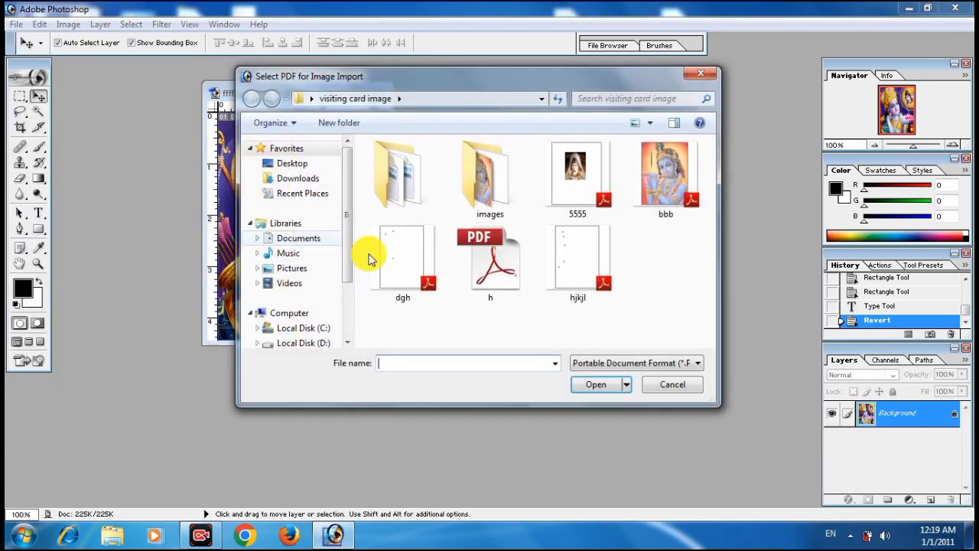
{"action": "left_click", "coordinate": [490, 260]}
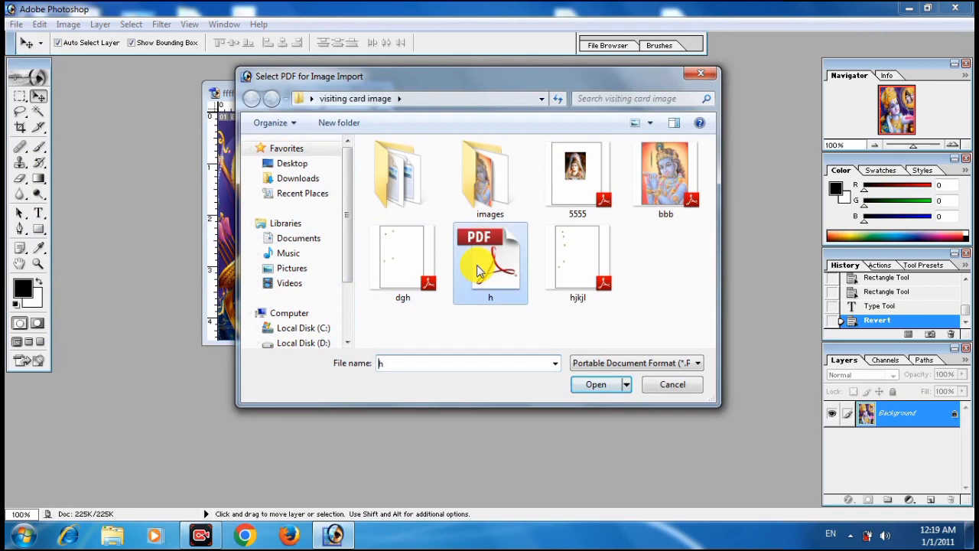
{"action": "left_click", "coordinate": [594, 386]}
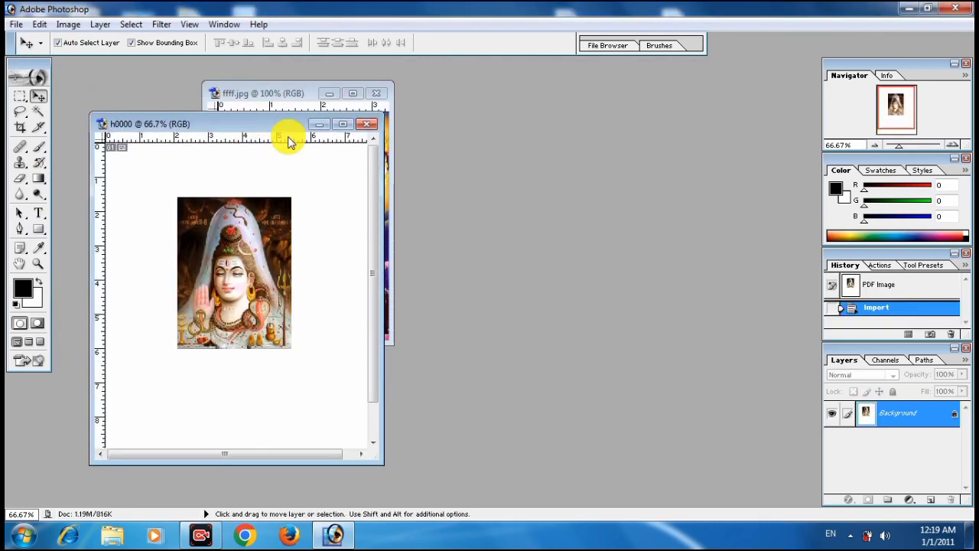
{"action": "mouse_move", "coordinate": [284, 127]}
{"action": "left_mouse_down"}
{"action": "mouse_move", "coordinate": [522, 130]}
{"action": "mouse_move", "coordinate": [547, 114]}
{"action": "left_mouse_up"}
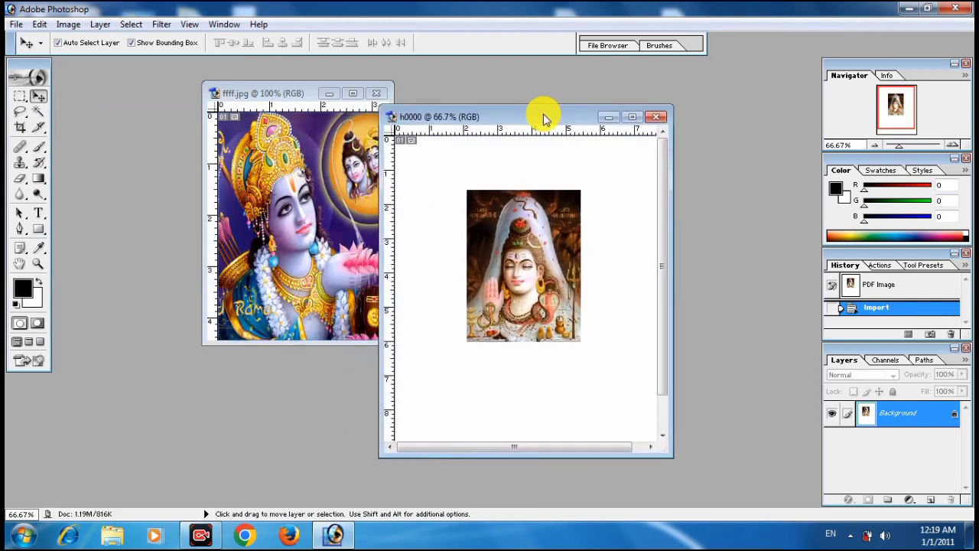
{"action": "left_click", "coordinate": [655, 117]}
{"action": "left_click", "coordinate": [493, 213]}
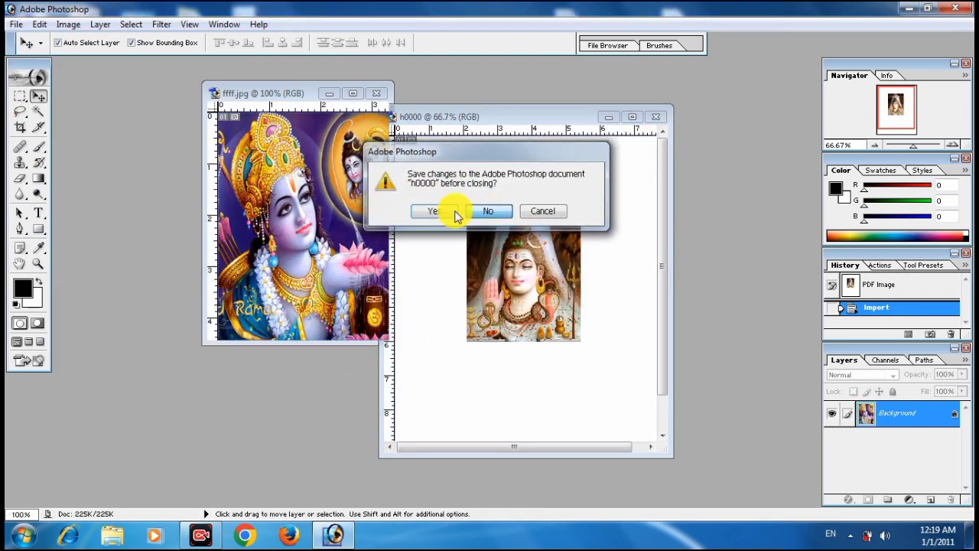
{"action": "left_click", "coordinate": [14, 24]}
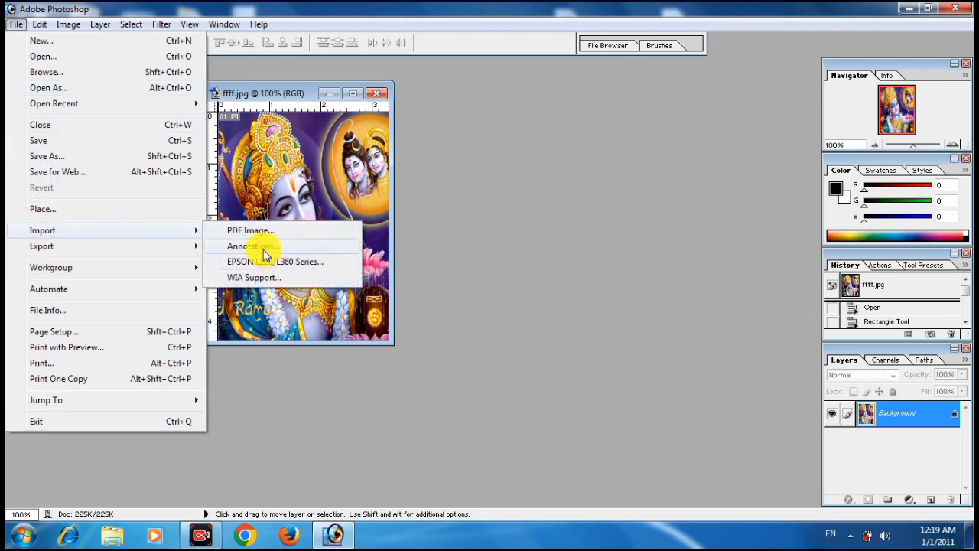
- Close ffff.jpg and create a default 8 x 10 inch Untitled-1 document
{"action": "left_click", "coordinate": [617, 179]}
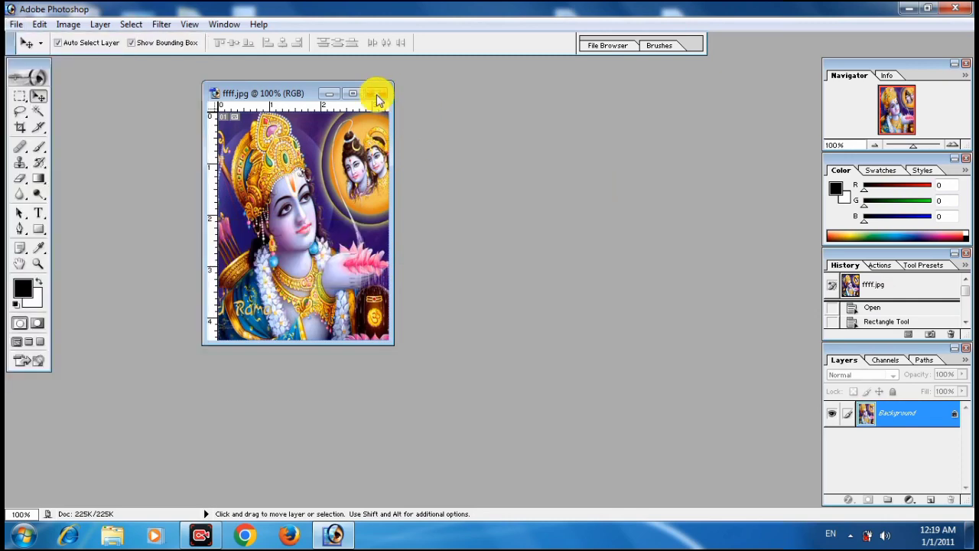
{"action": "left_click", "coordinate": [377, 94]}
{"action": "left_click", "coordinate": [16, 24]}
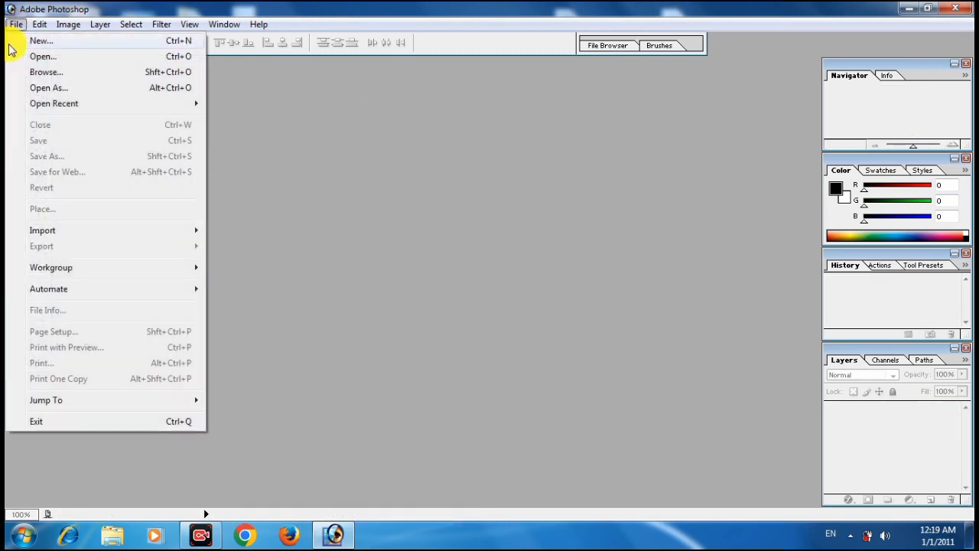
{"action": "left_click", "coordinate": [21, 40]}
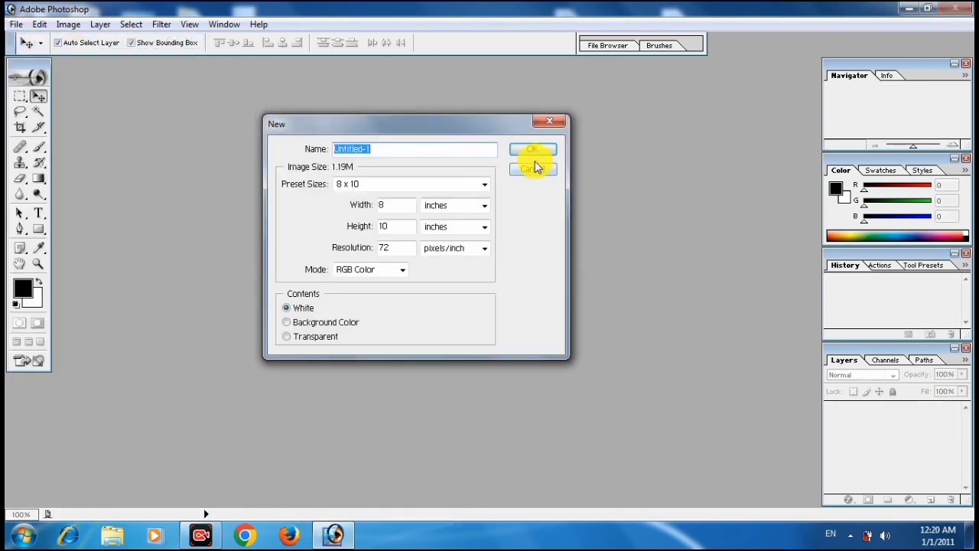
{"action": "left_click", "coordinate": [534, 153]}
{"action": "left_click_drag", "start_coordinate": [212, 71], "coordinate": [358, 71]}
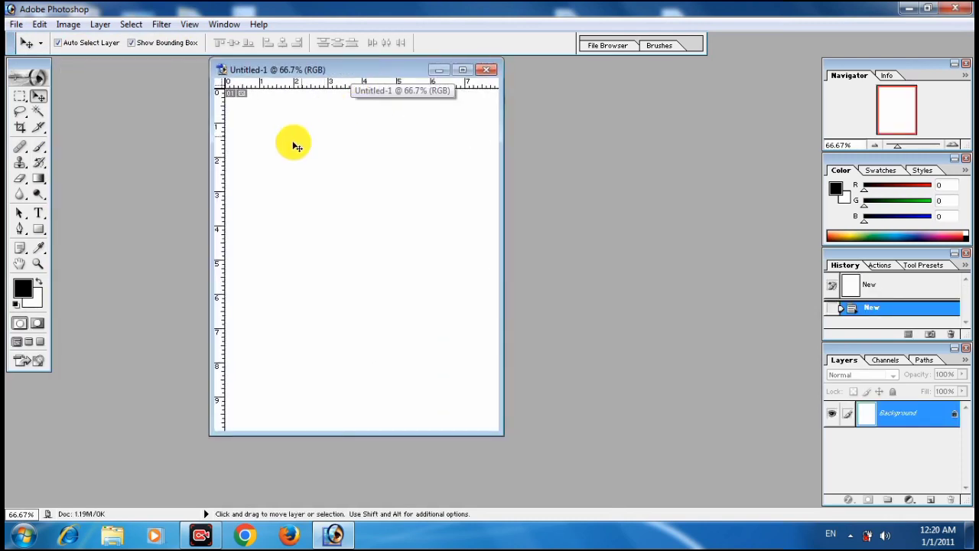
- Move Untitled-1 to the workspace centre and pick the Notes tool
{"action": "left_click", "coordinate": [20, 250]}
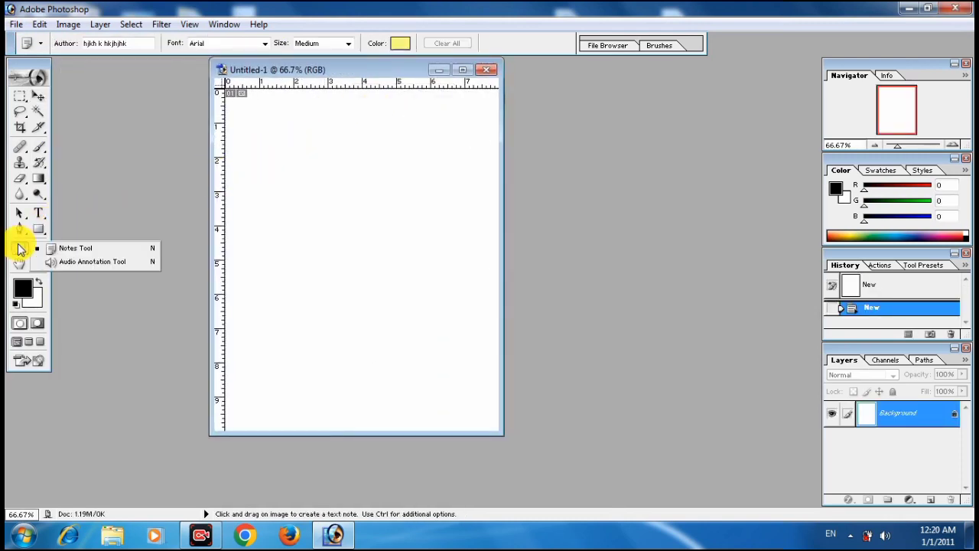
- Place text notes reading chfchb, fgh and fghfgh on the page
{"action": "left_click", "coordinate": [71, 252]}
{"action": "left_click", "coordinate": [243, 134]}
{"action": "type", "text": "chfchb"}
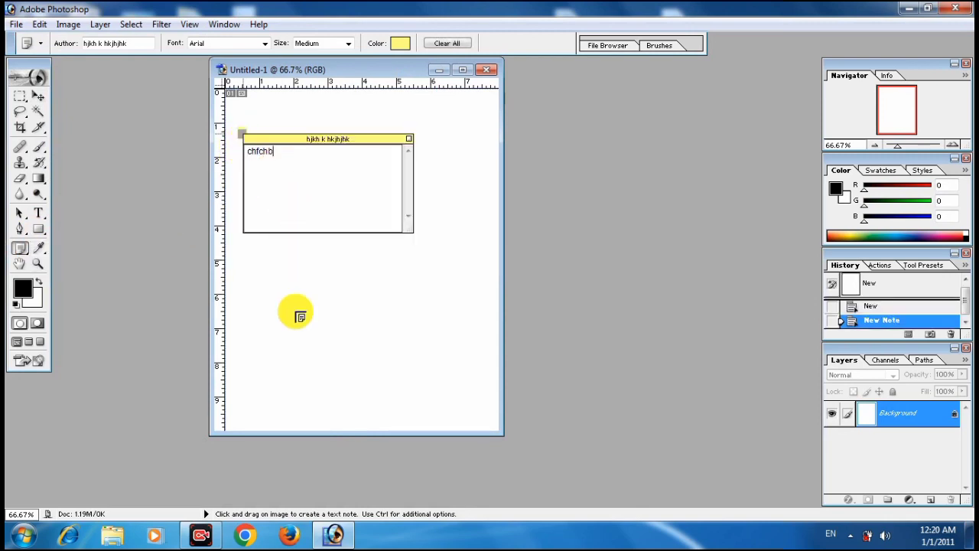
{"action": "left_click", "coordinate": [300, 316]}
{"action": "type", "text": "fgh"}
{"action": "left_click", "coordinate": [280, 271]}
{"action": "type", "text": "fghfgh"}
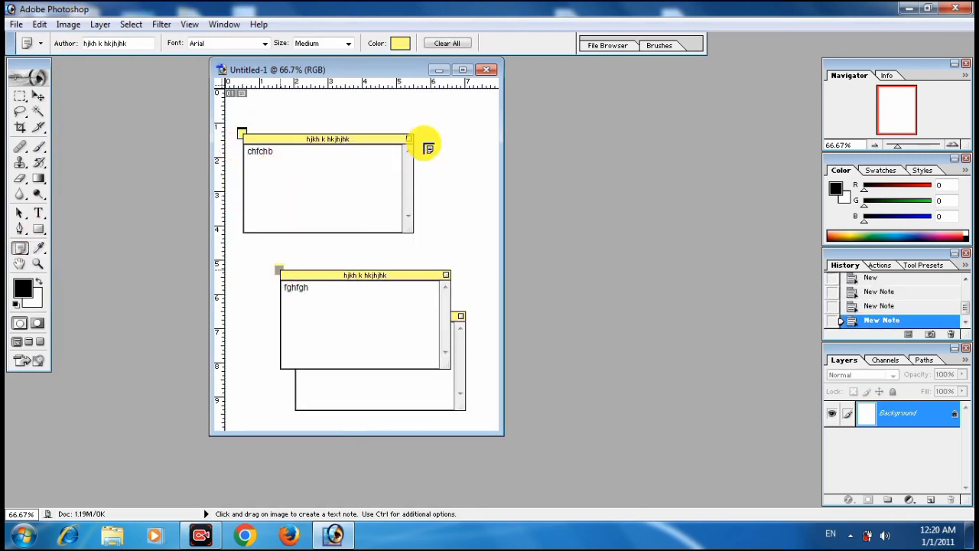
- Add notes hffh (moved up and left) and fhh near the page top
{"action": "left_click", "coordinate": [423, 136]}
{"action": "type", "text": "hffh"}
{"action": "left_click_drag", "start_coordinate": [421, 135], "coordinate": [331, 101]}
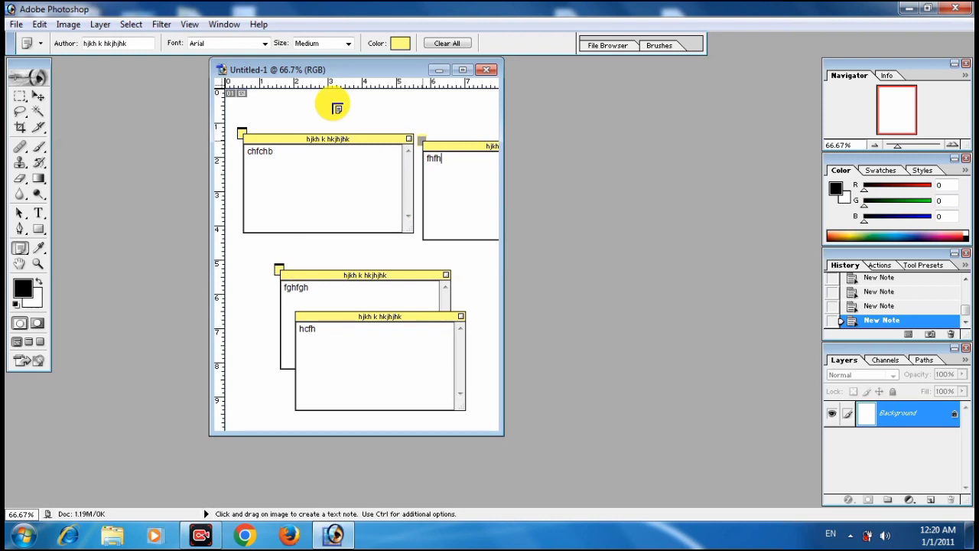
{"action": "left_click", "coordinate": [274, 114]}
{"action": "type", "text": "fhh"}
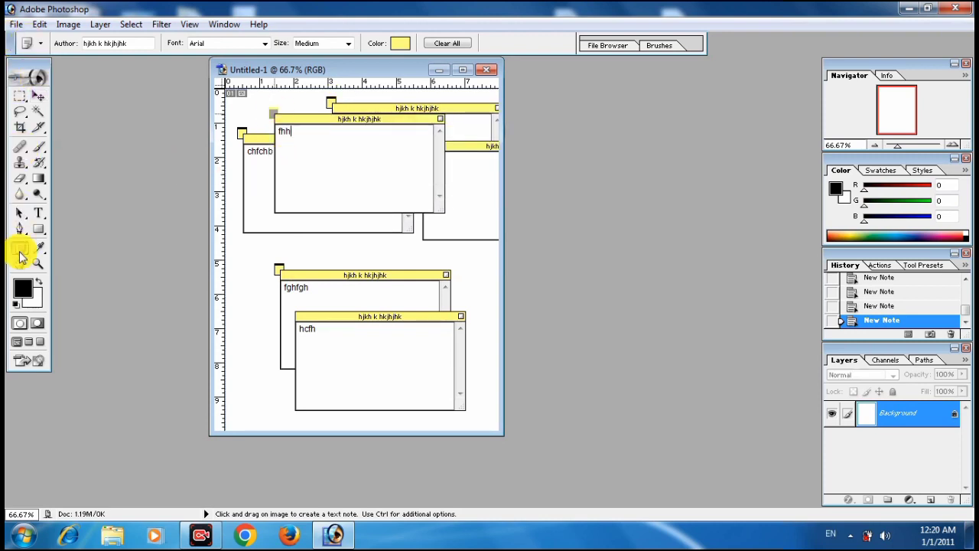
{"action": "right_click", "coordinate": [21, 253]}
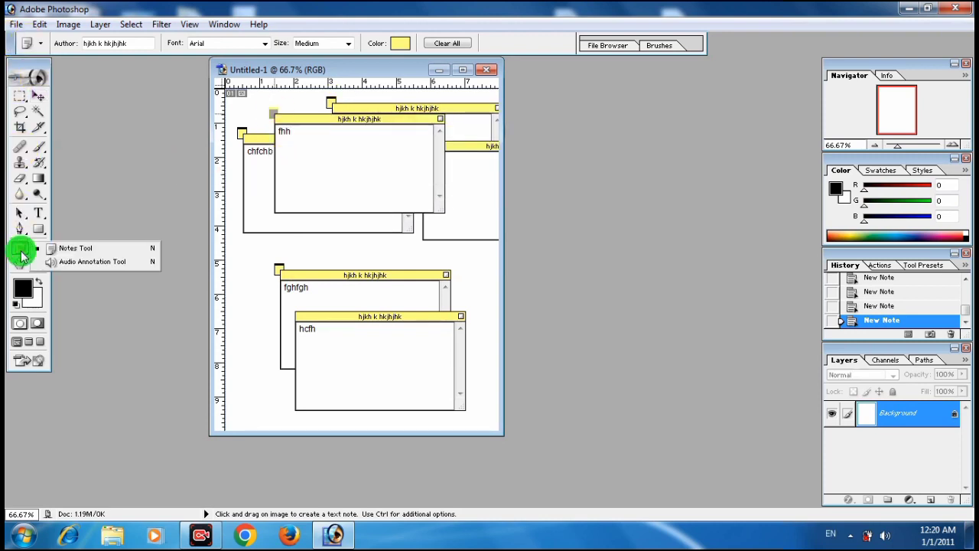
- Record a voice comment with the Audio Annotation tool and place it between the notes
{"action": "left_click", "coordinate": [84, 264]}
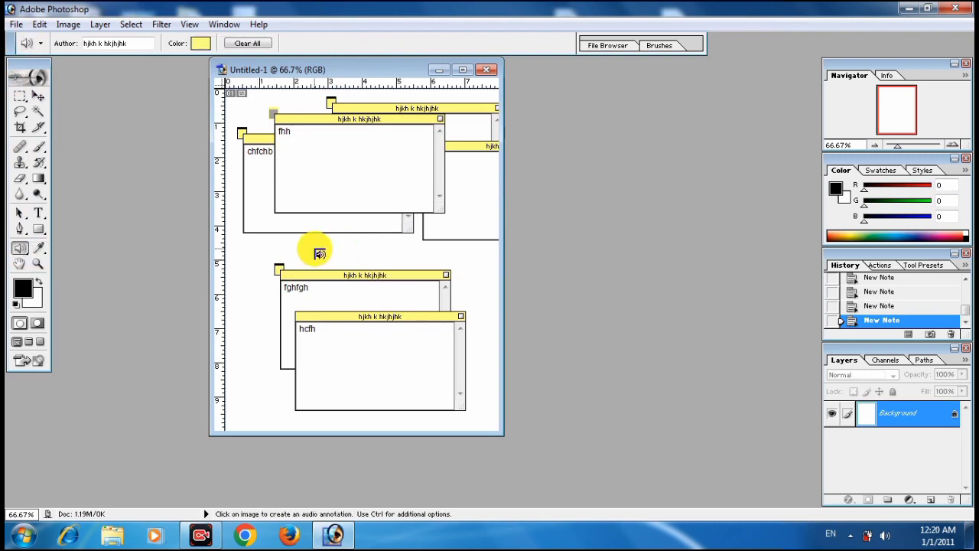
{"action": "left_click", "coordinate": [317, 253]}
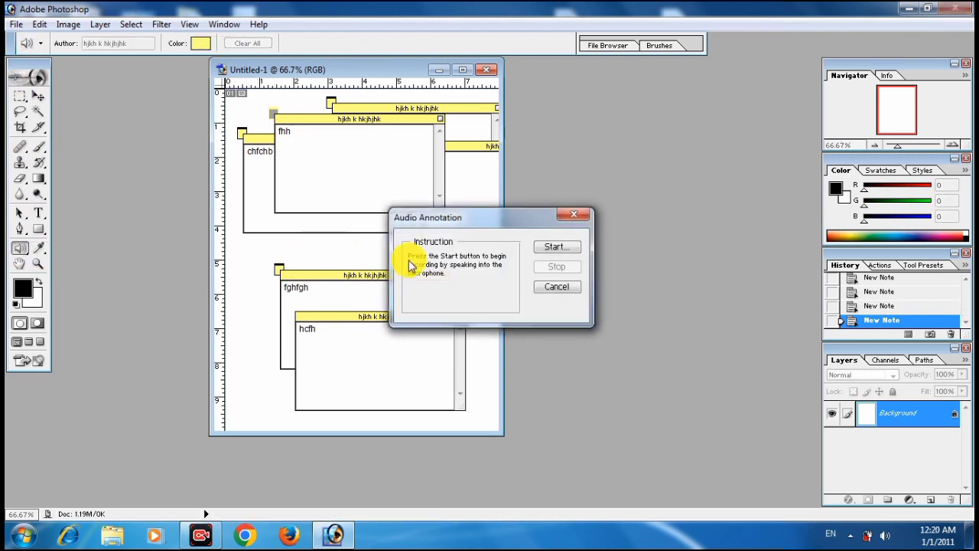
{"action": "left_click", "coordinate": [551, 249]}
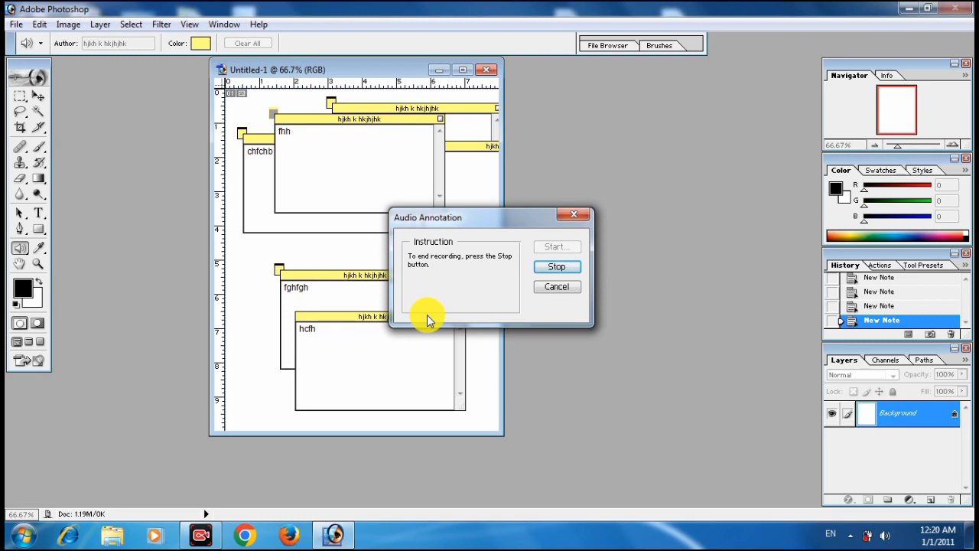
{"action": "left_click", "coordinate": [552, 270]}
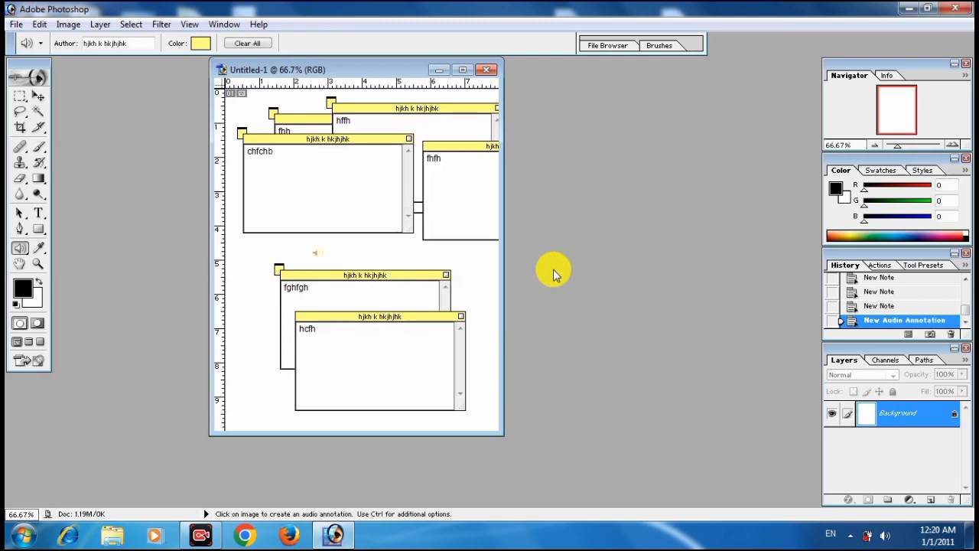
{"action": "left_click", "coordinate": [15, 24]}
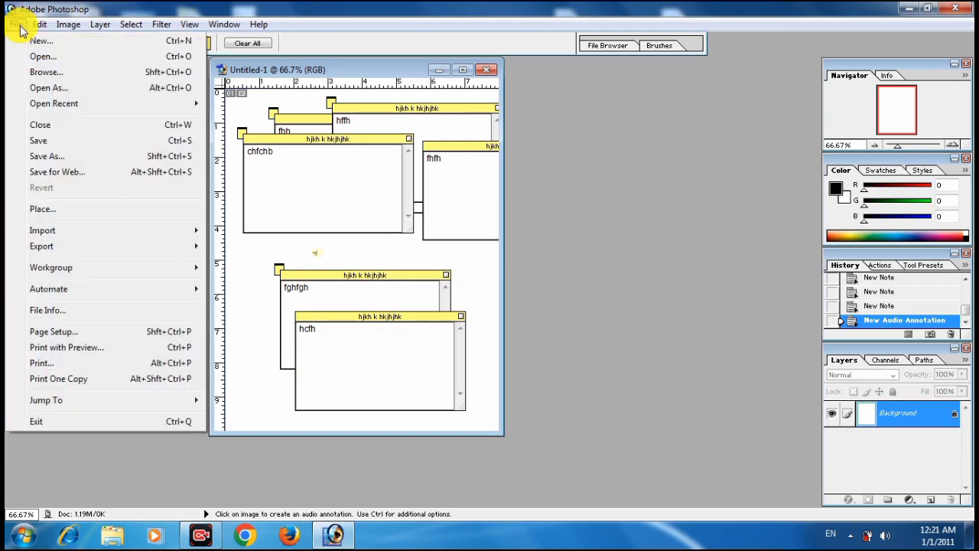
- Save Untitled-1 to the Desktop as Photoshop PDF hhhhh.pdf with default PDF options
{"action": "left_click", "coordinate": [48, 142]}
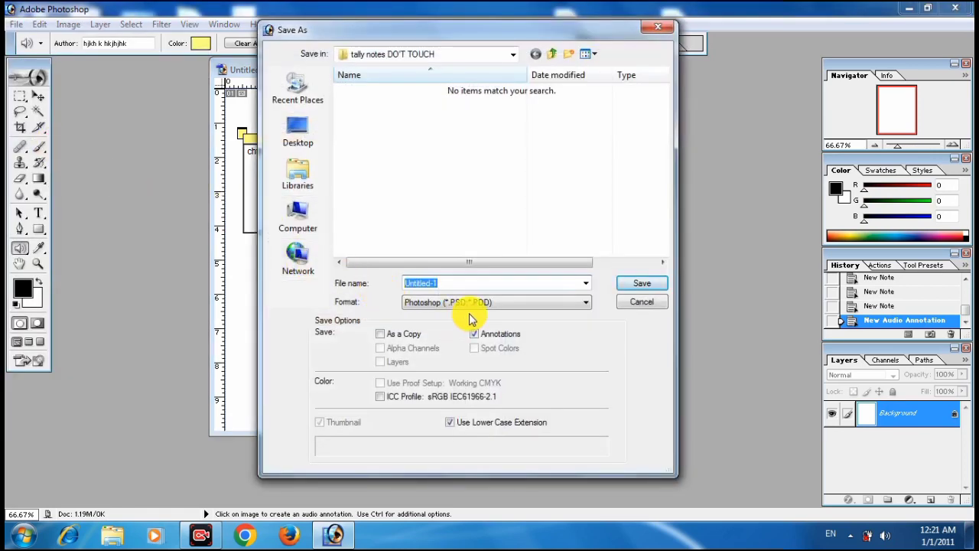
{"action": "type", "text": "hhhhh"}
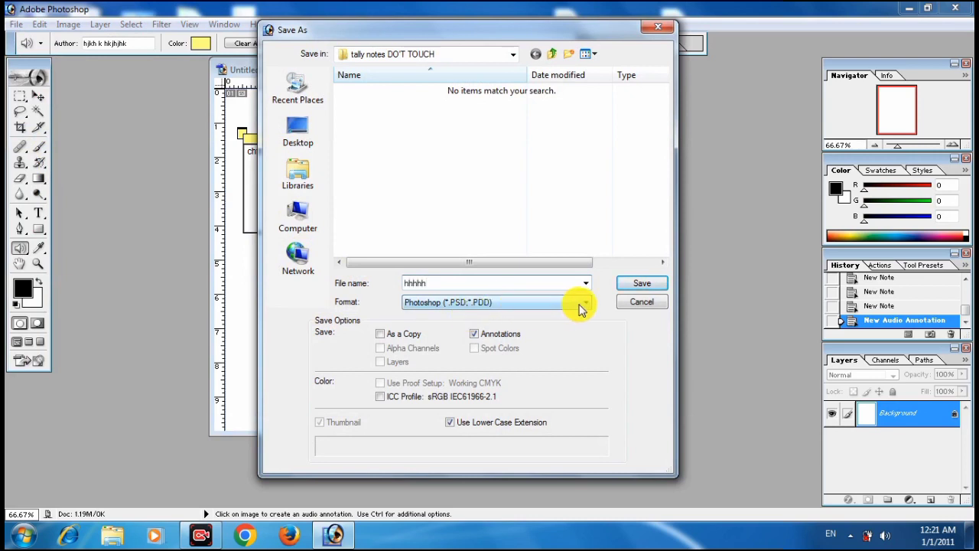
{"action": "left_click", "coordinate": [586, 307]}
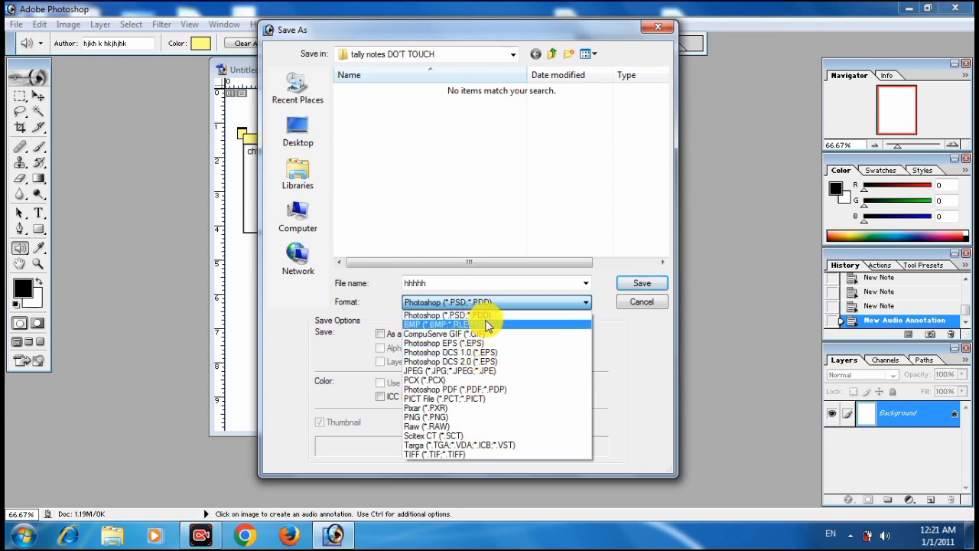
{"action": "left_click", "coordinate": [298, 138]}
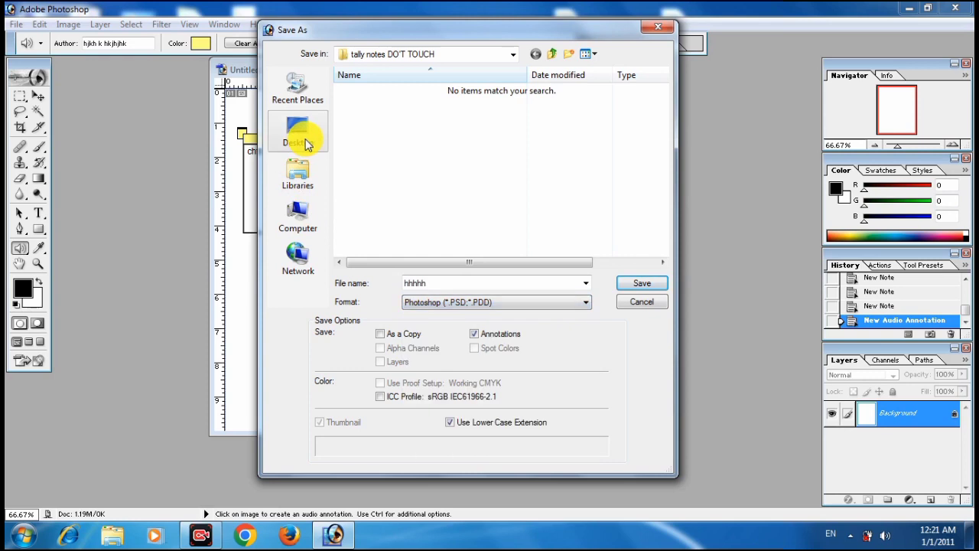
{"action": "left_click", "coordinate": [586, 303]}
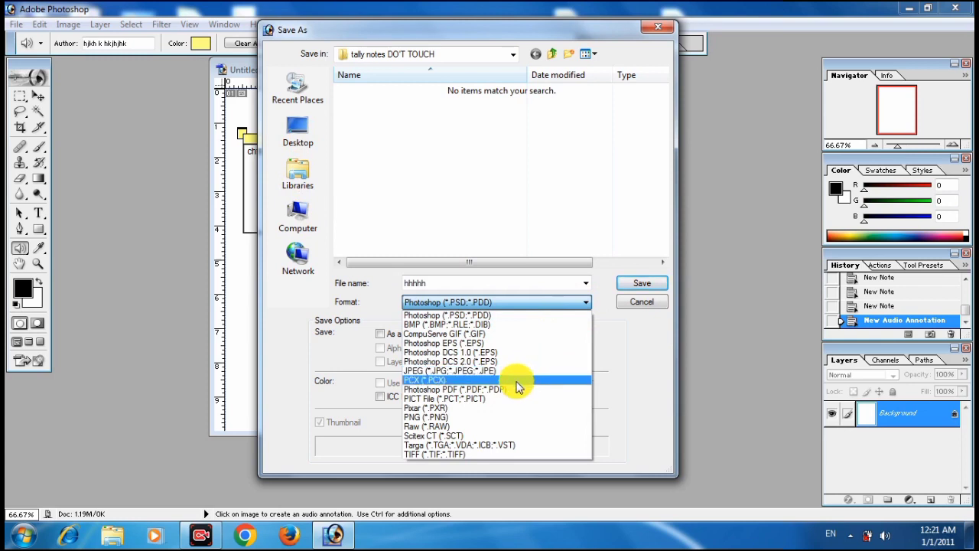
{"action": "left_click", "coordinate": [468, 390]}
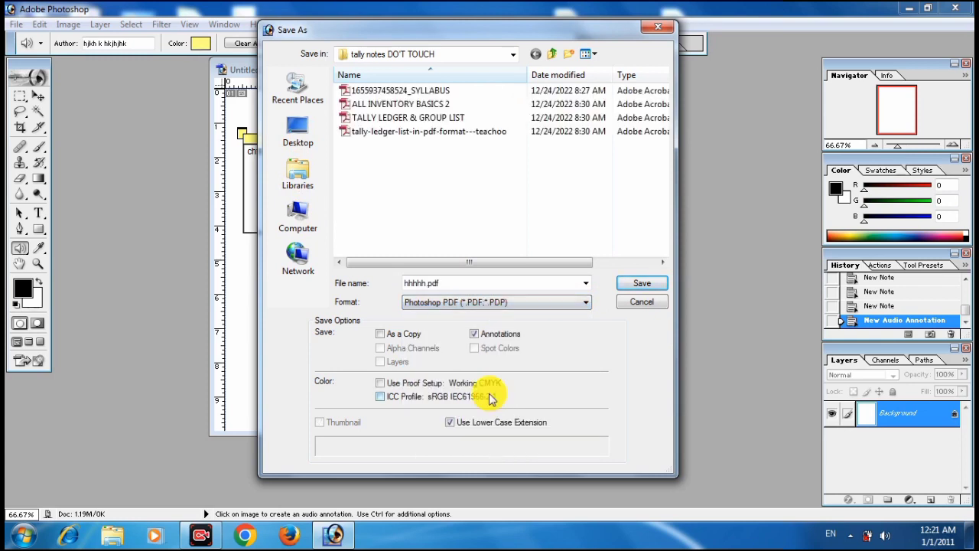
{"action": "left_click", "coordinate": [298, 134]}
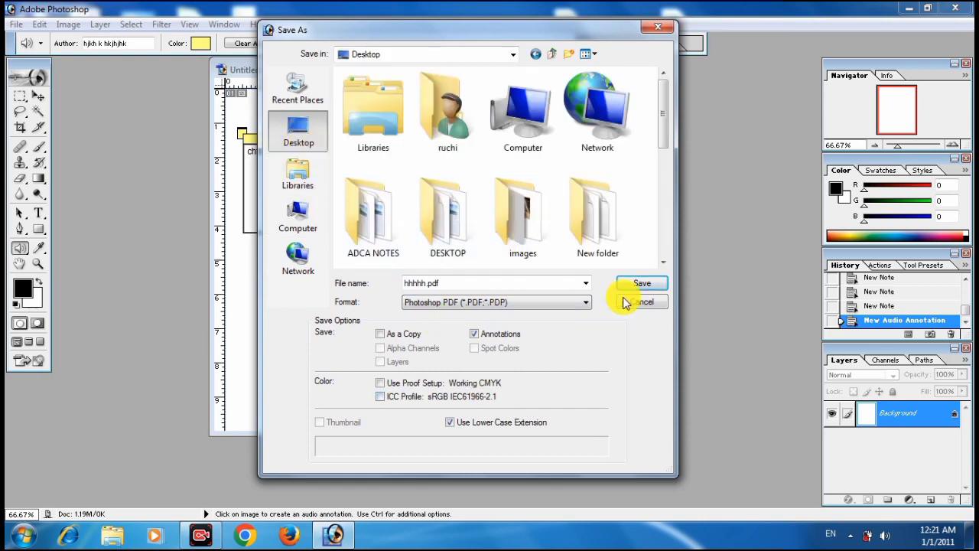
{"action": "left_click", "coordinate": [645, 284]}
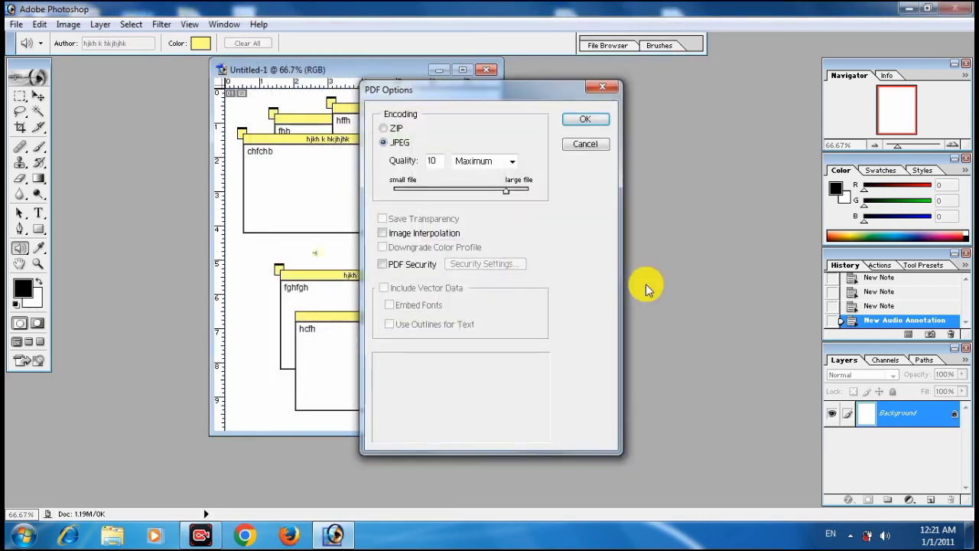
{"action": "left_click", "coordinate": [580, 122]}
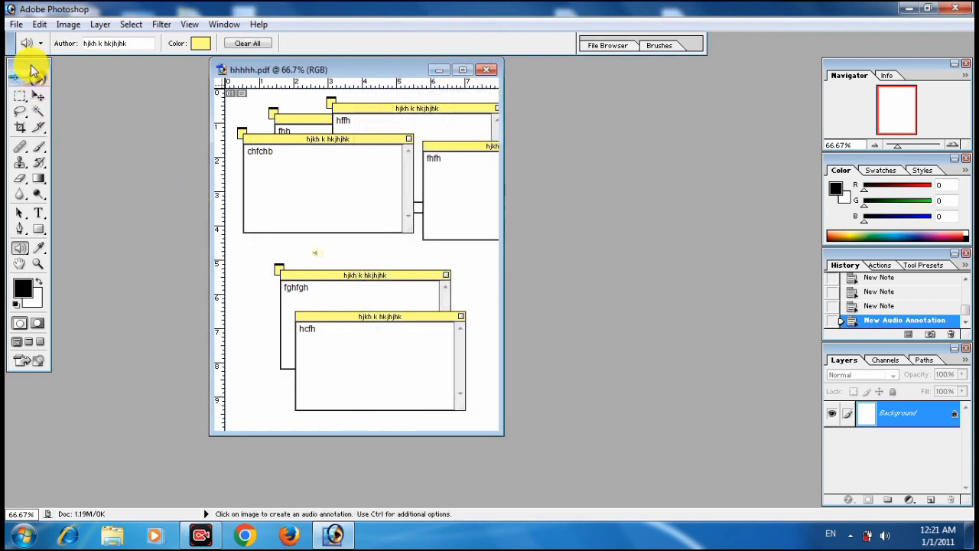
- Close hhhhh.pdf and create a new default Untitled-1 document
{"action": "left_click", "coordinate": [19, 26]}
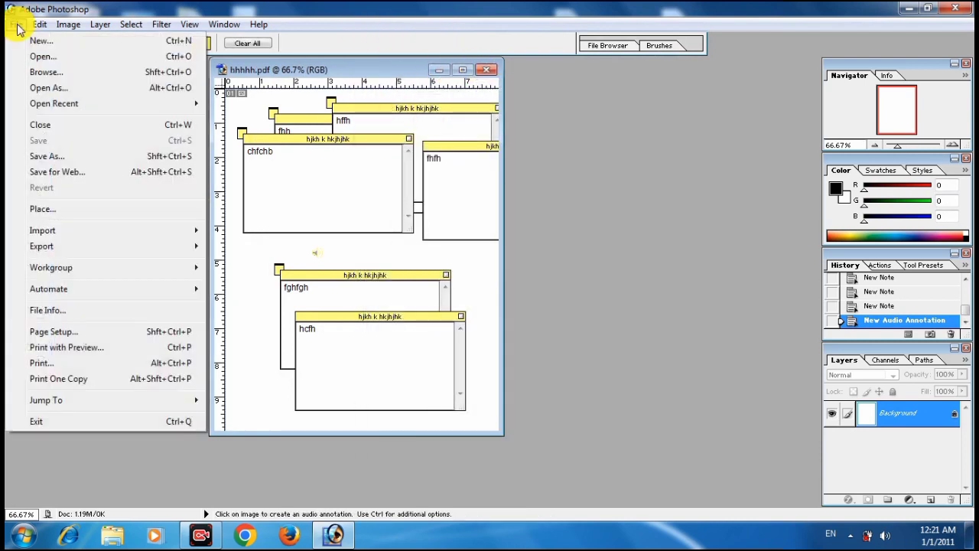
{"action": "left_click", "coordinate": [28, 125]}
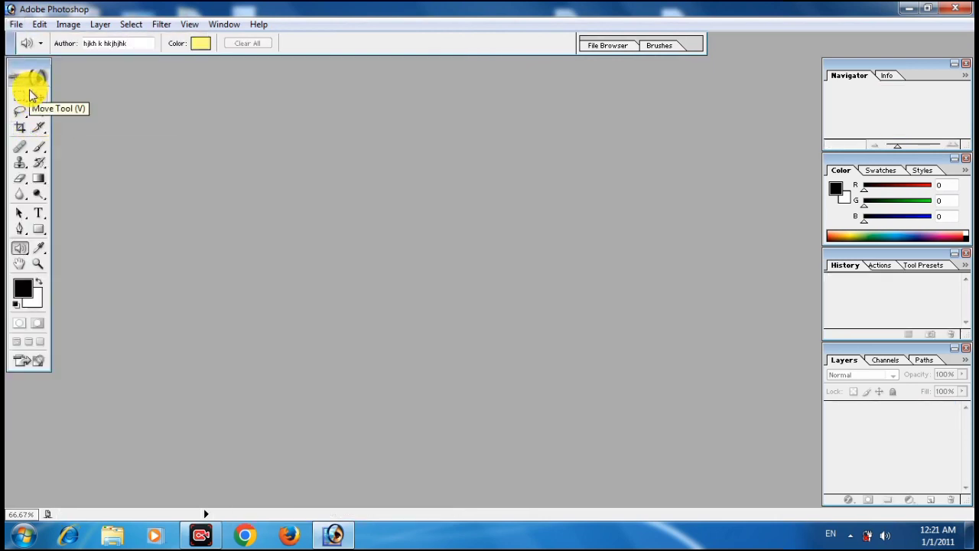
{"action": "left_click", "coordinate": [16, 24]}
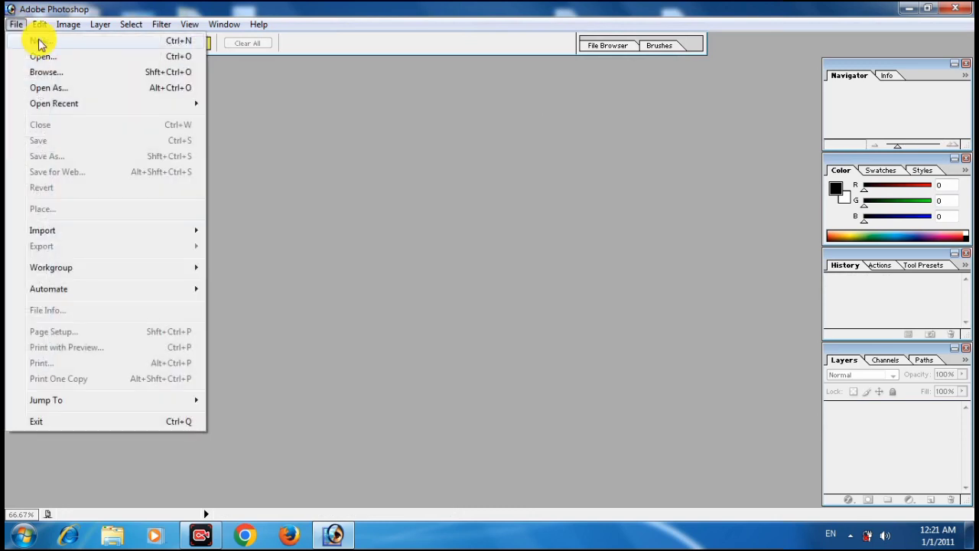
{"action": "left_click", "coordinate": [38, 44]}
{"action": "left_click", "coordinate": [521, 153]}
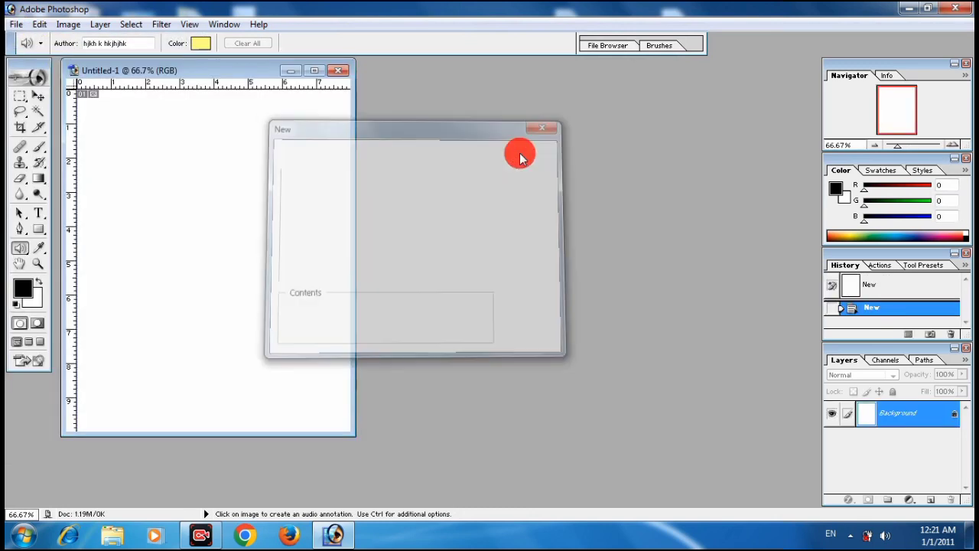
{"action": "left_click", "coordinate": [16, 24]}
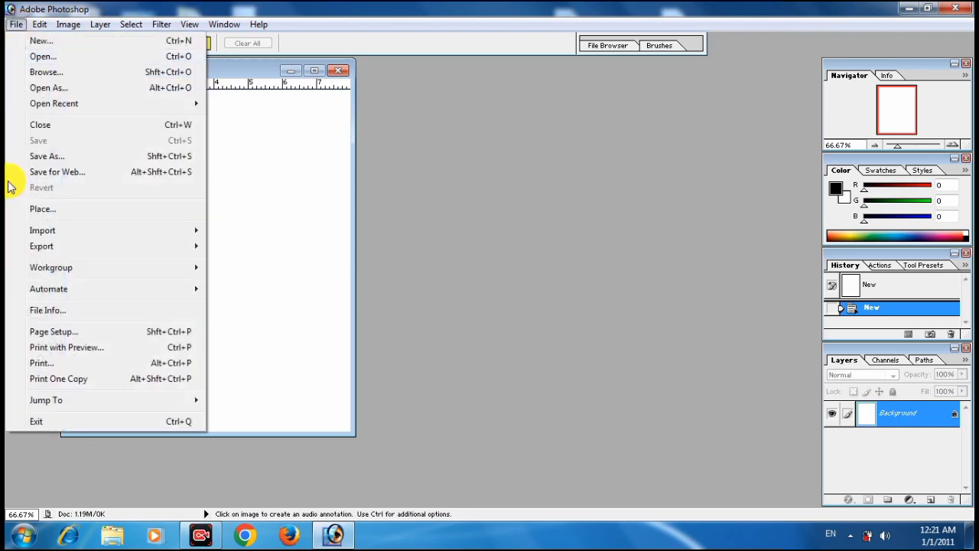
{"action": "mouse_move", "coordinate": [43, 231]}
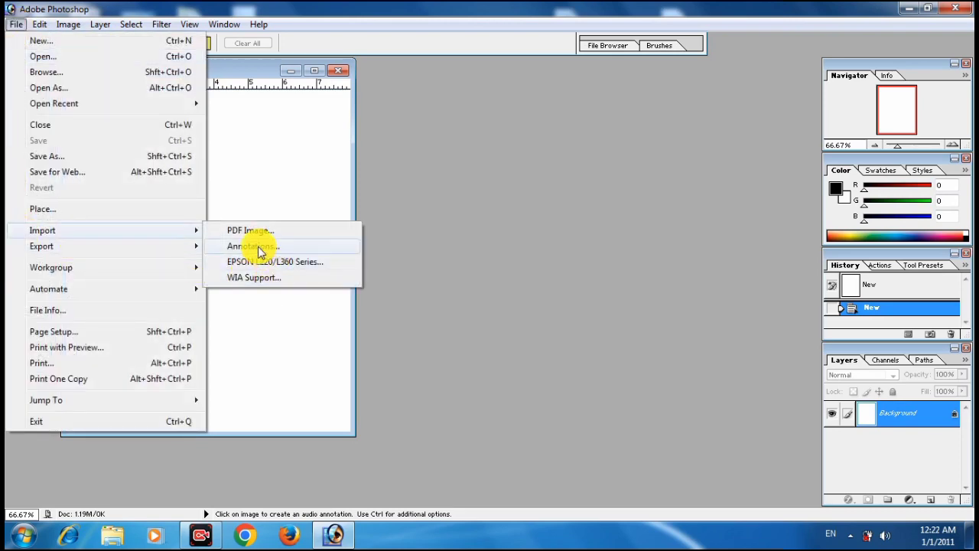
- Load annotations from hhhhh.pdf on the Desktop, dismissing the Adobe Reader error
{"action": "left_click", "coordinate": [259, 247]}
{"action": "left_click", "coordinate": [303, 142]}
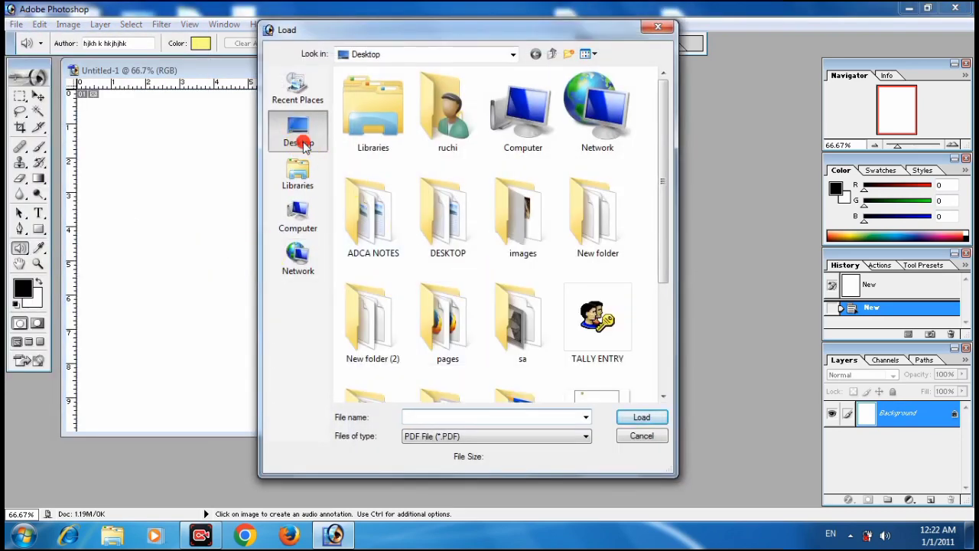
{"action": "left_click_drag", "start_coordinate": [664, 158], "coordinate": [665, 254]}
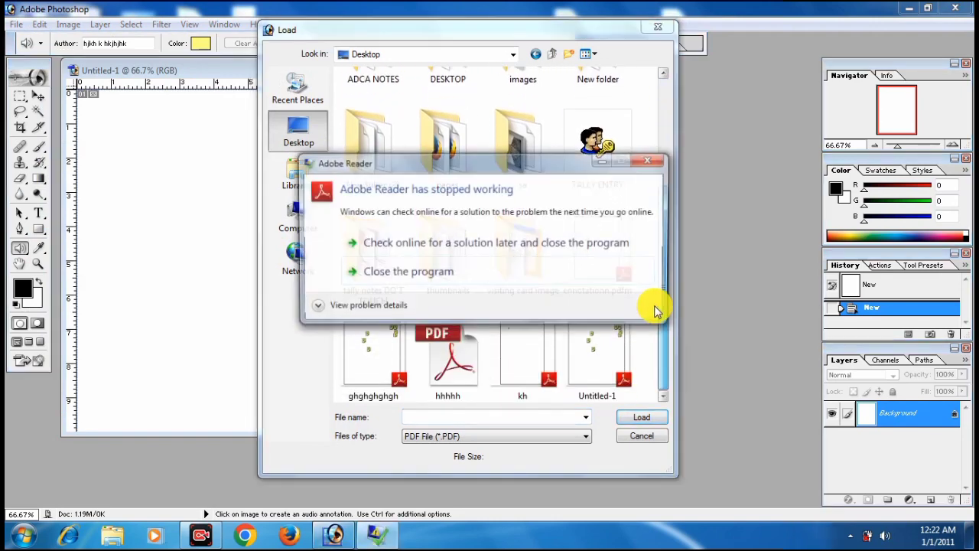
{"action": "left_click", "coordinate": [647, 160]}
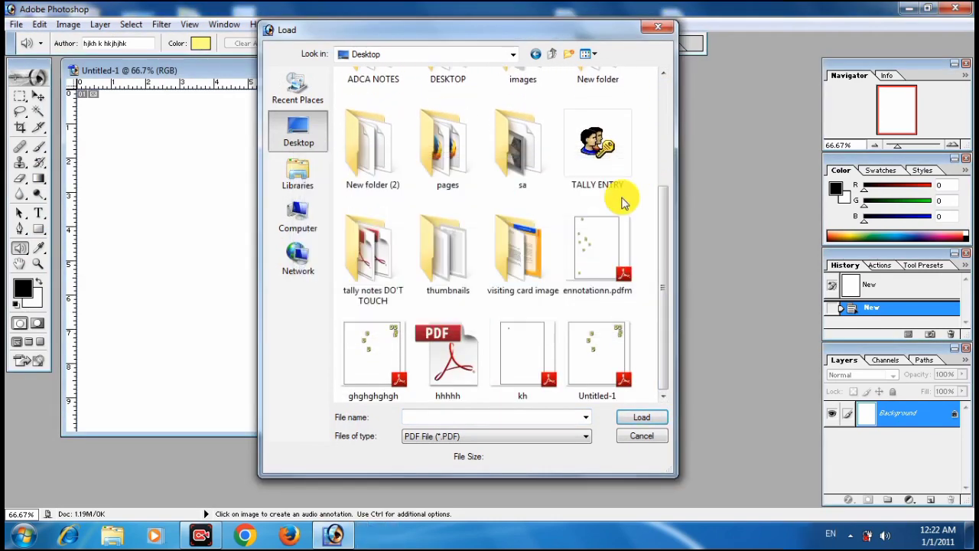
{"action": "left_click", "coordinate": [453, 377]}
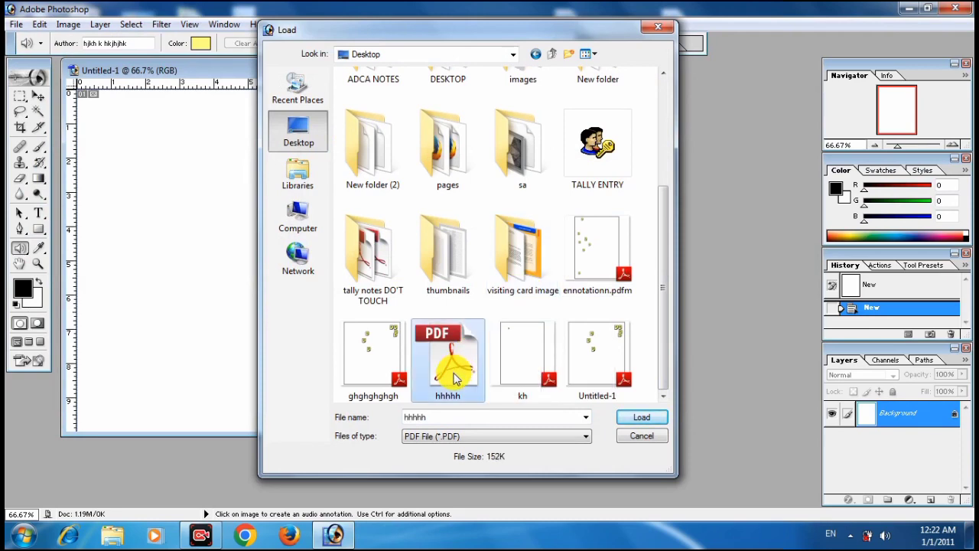
{"action": "left_click", "coordinate": [641, 420]}
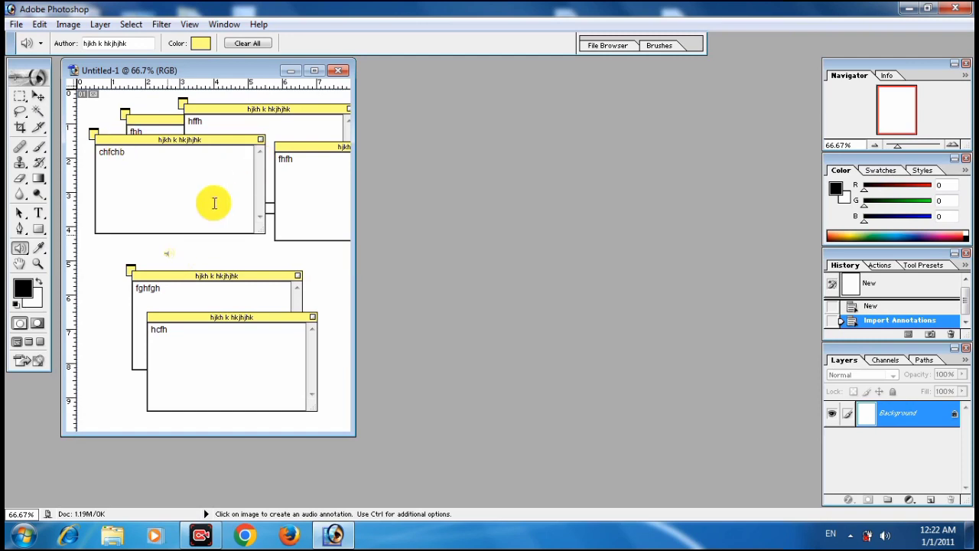
{"action": "left_click", "coordinate": [16, 24]}
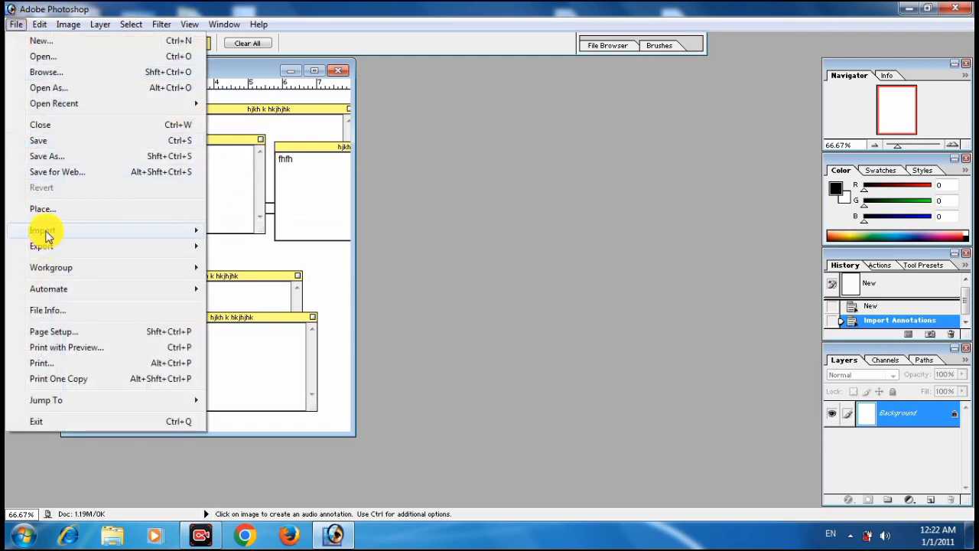
{"action": "mouse_move", "coordinate": [43, 231]}
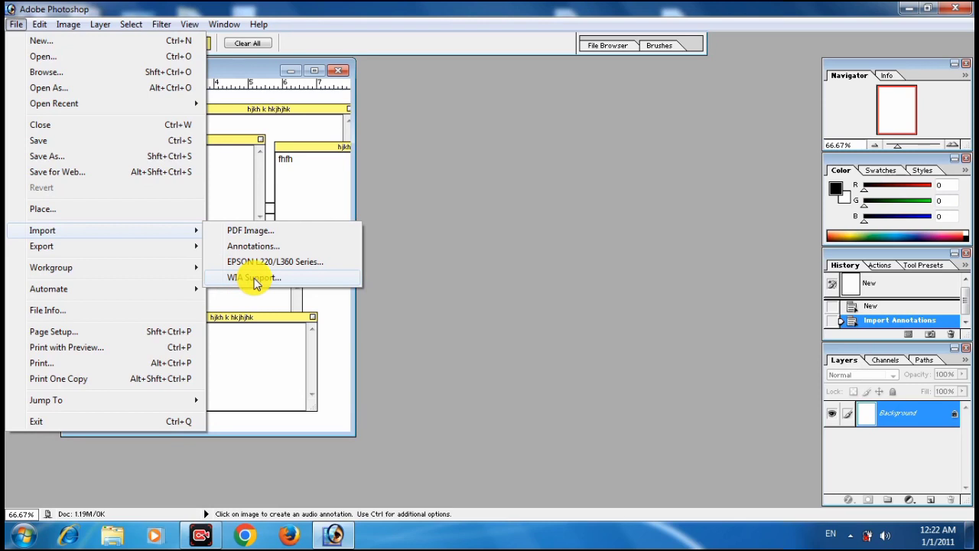
- Scan a colour picture from the EPSON L220/L360 via WIA Support into Scan.bmp
{"action": "left_click", "coordinate": [781, 500]}
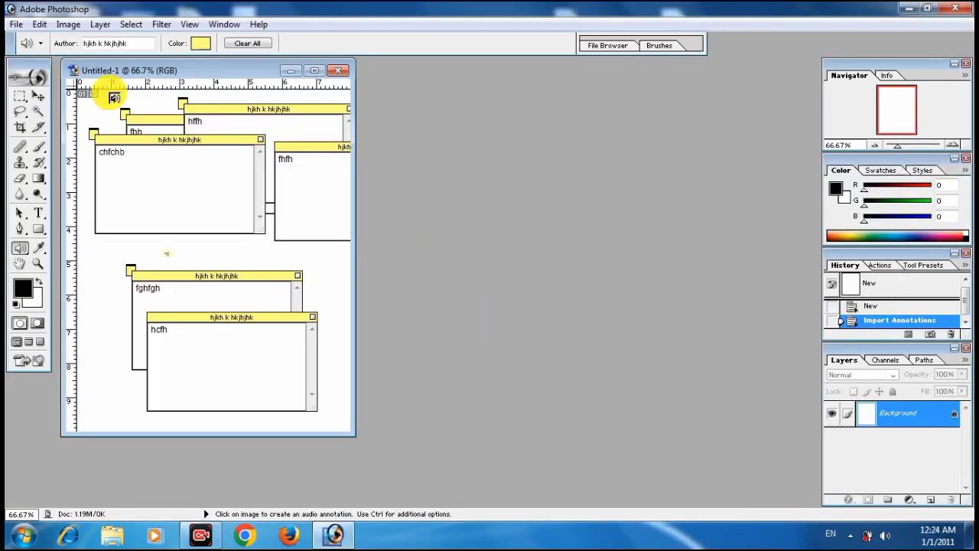
{"action": "left_click", "coordinate": [15, 24]}
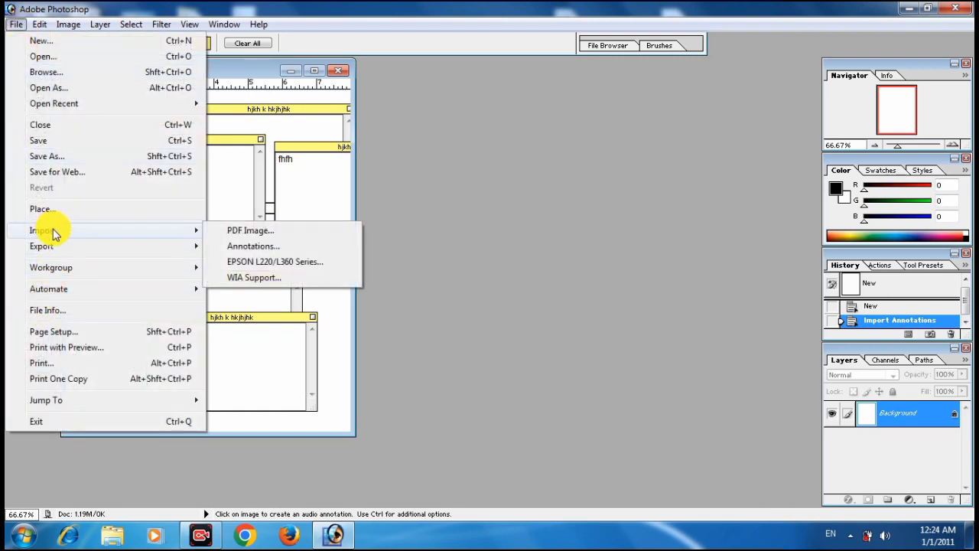
{"action": "left_click", "coordinate": [240, 280]}
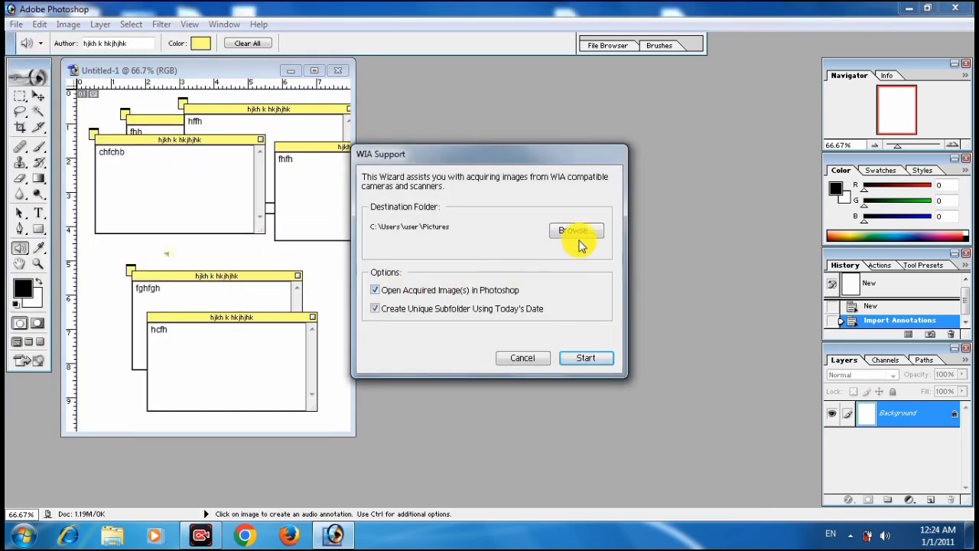
{"action": "left_click", "coordinate": [581, 361]}
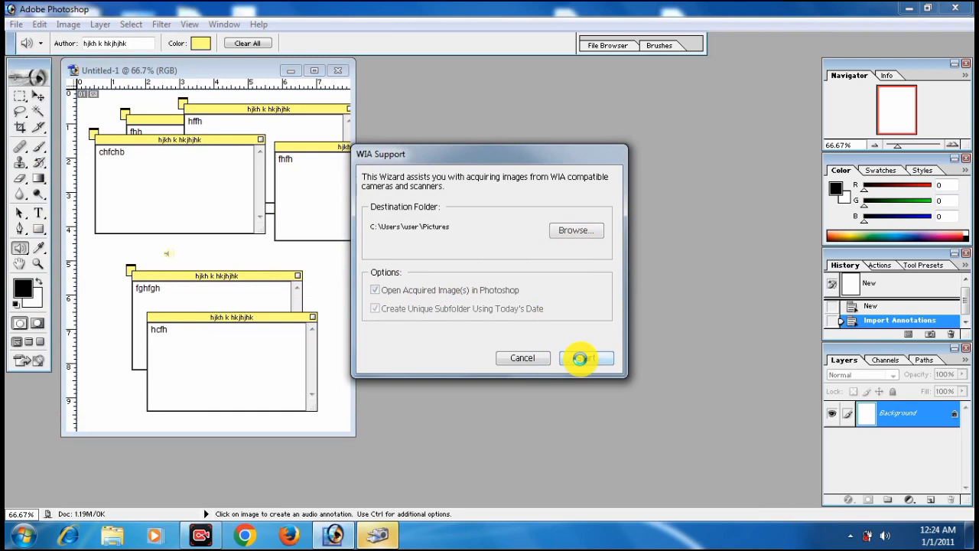
{"action": "left_click", "coordinate": [375, 540]}
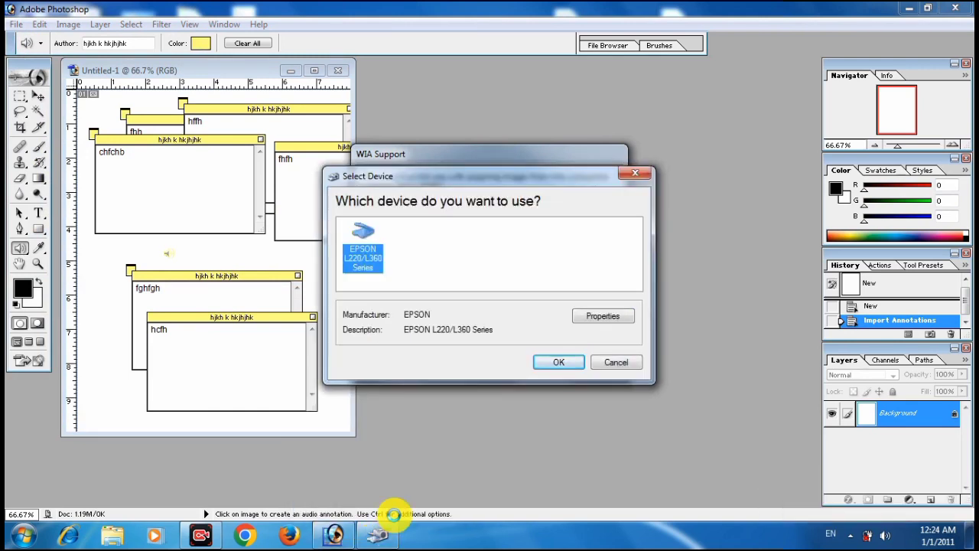
{"action": "left_click", "coordinate": [563, 372]}
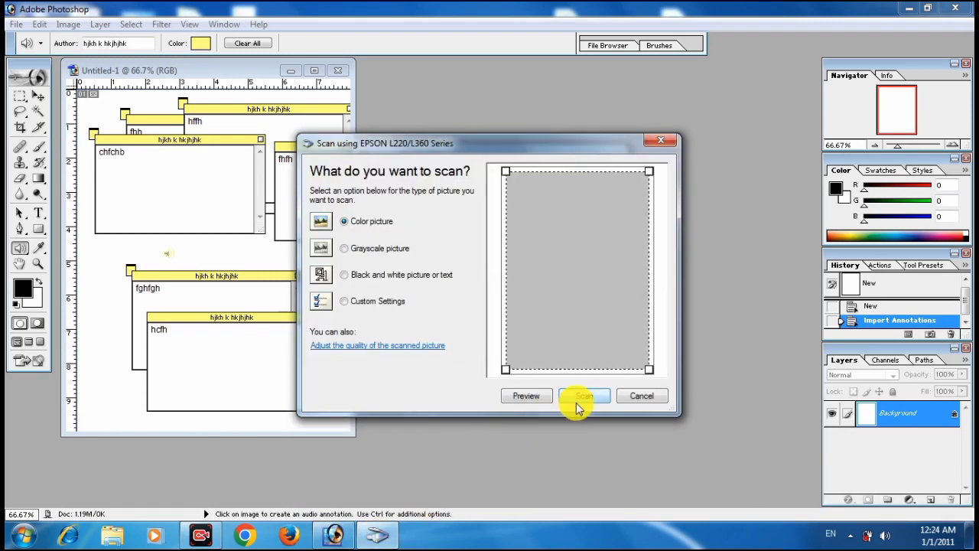
{"action": "left_click", "coordinate": [582, 398]}
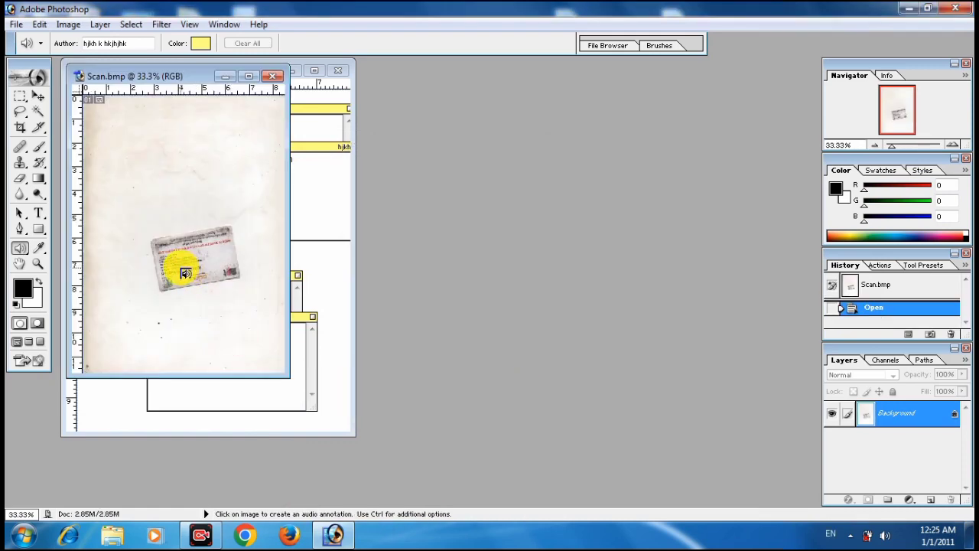
- Move the Scan.bmp window aside and close Untitled-1, discarding its unsaved changes
{"action": "left_click_drag", "start_coordinate": [192, 74], "coordinate": [563, 92]}
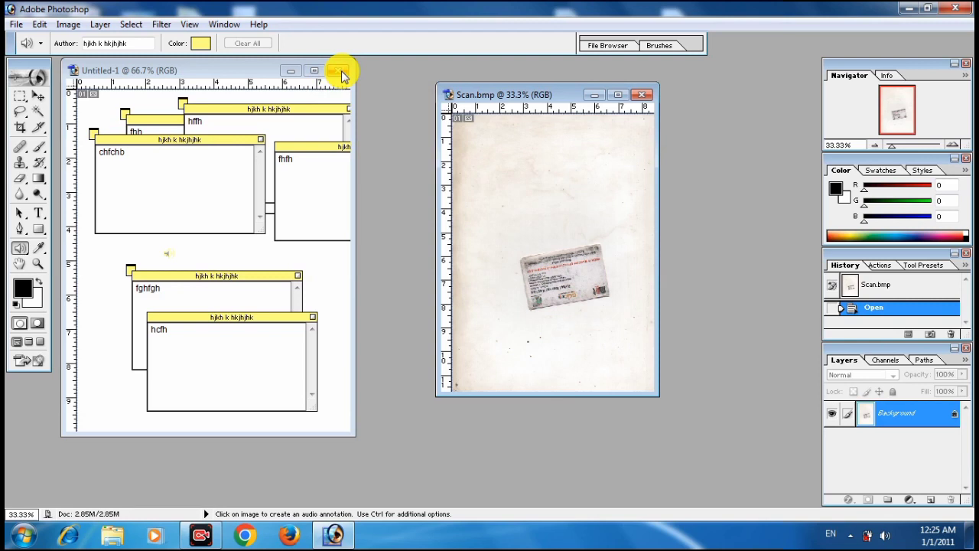
{"action": "left_click", "coordinate": [342, 71]}
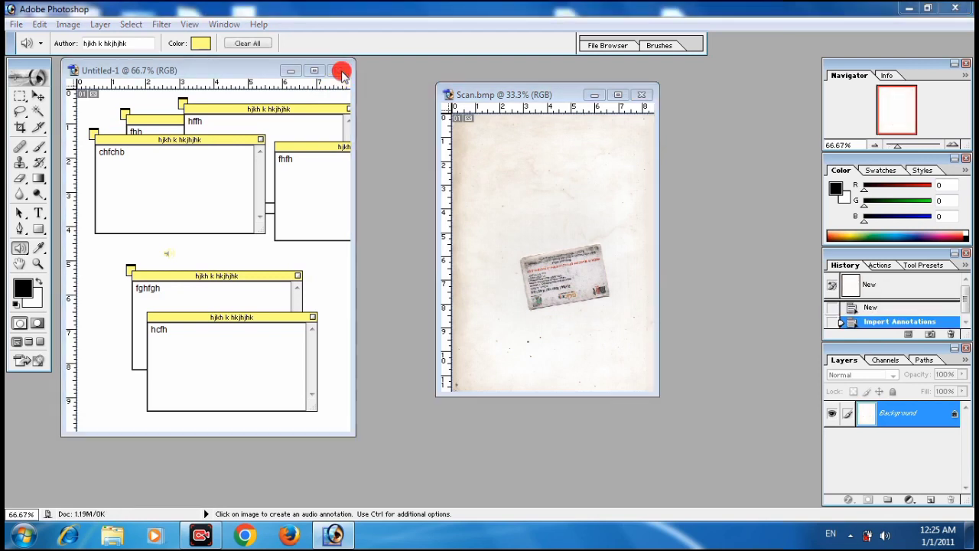
{"action": "left_click", "coordinate": [492, 210]}
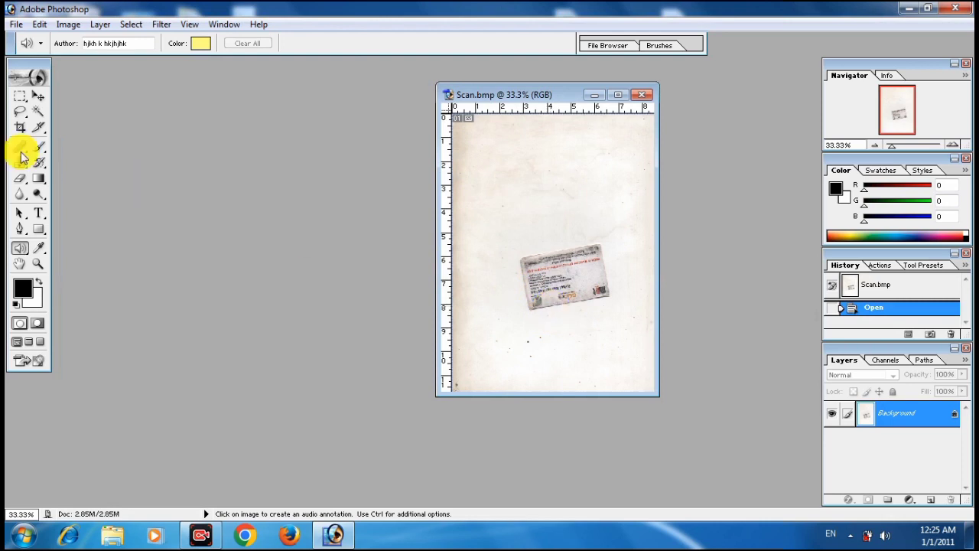
- Draw a rectangular marquee around the whole scanned card, replacing a too-small first selection
{"action": "left_click", "coordinate": [20, 96]}
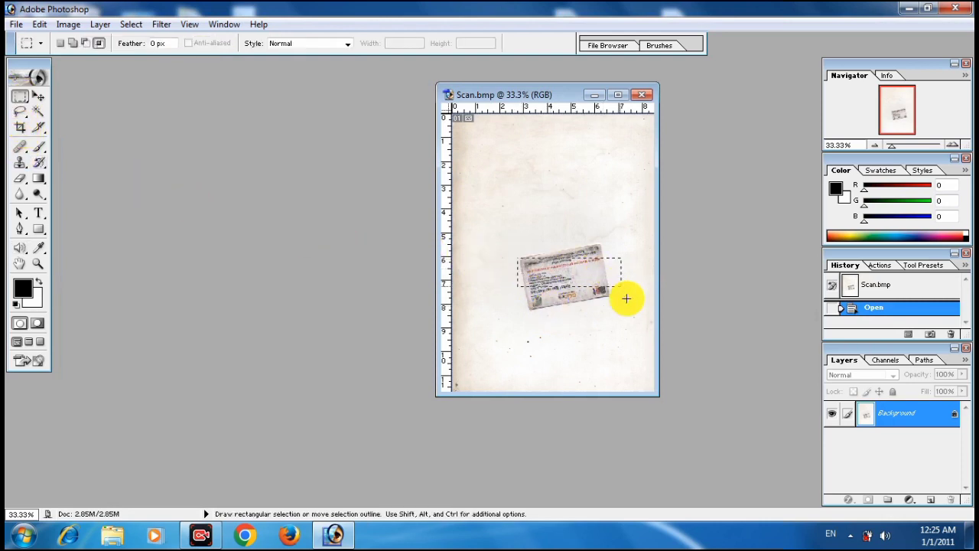
{"action": "left_click_drag", "start_coordinate": [589, 271], "coordinate": [621, 333]}
{"action": "left_click", "coordinate": [595, 319]}
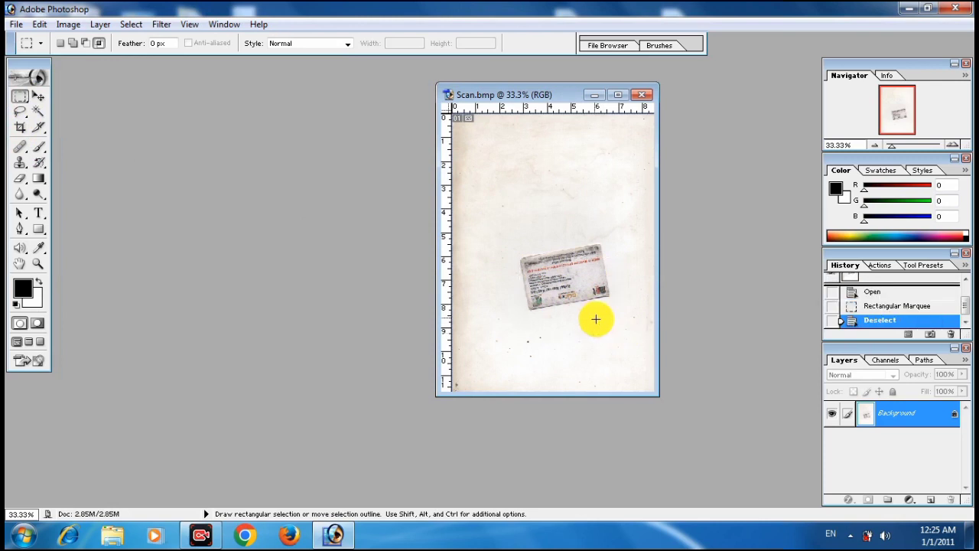
{"action": "left_click_drag", "start_coordinate": [518, 248], "coordinate": [640, 320]}
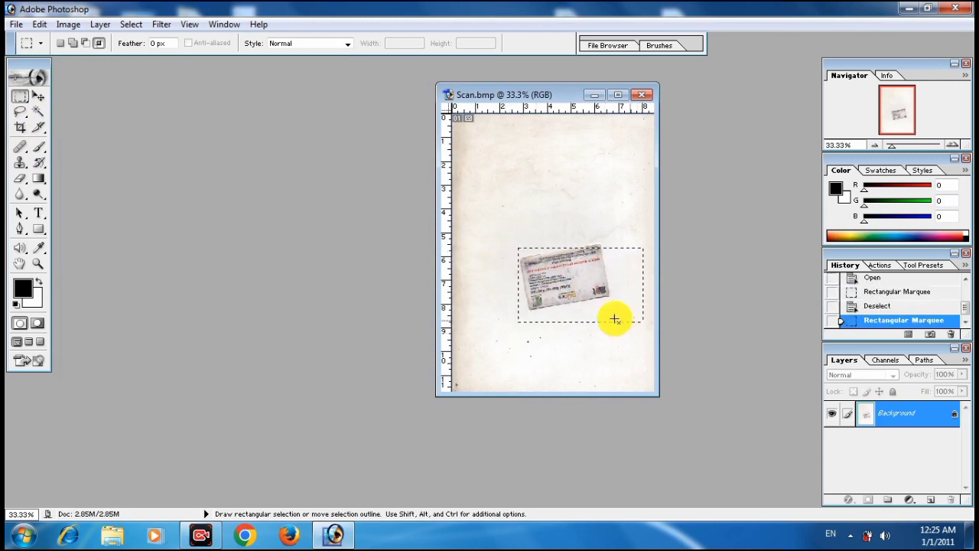